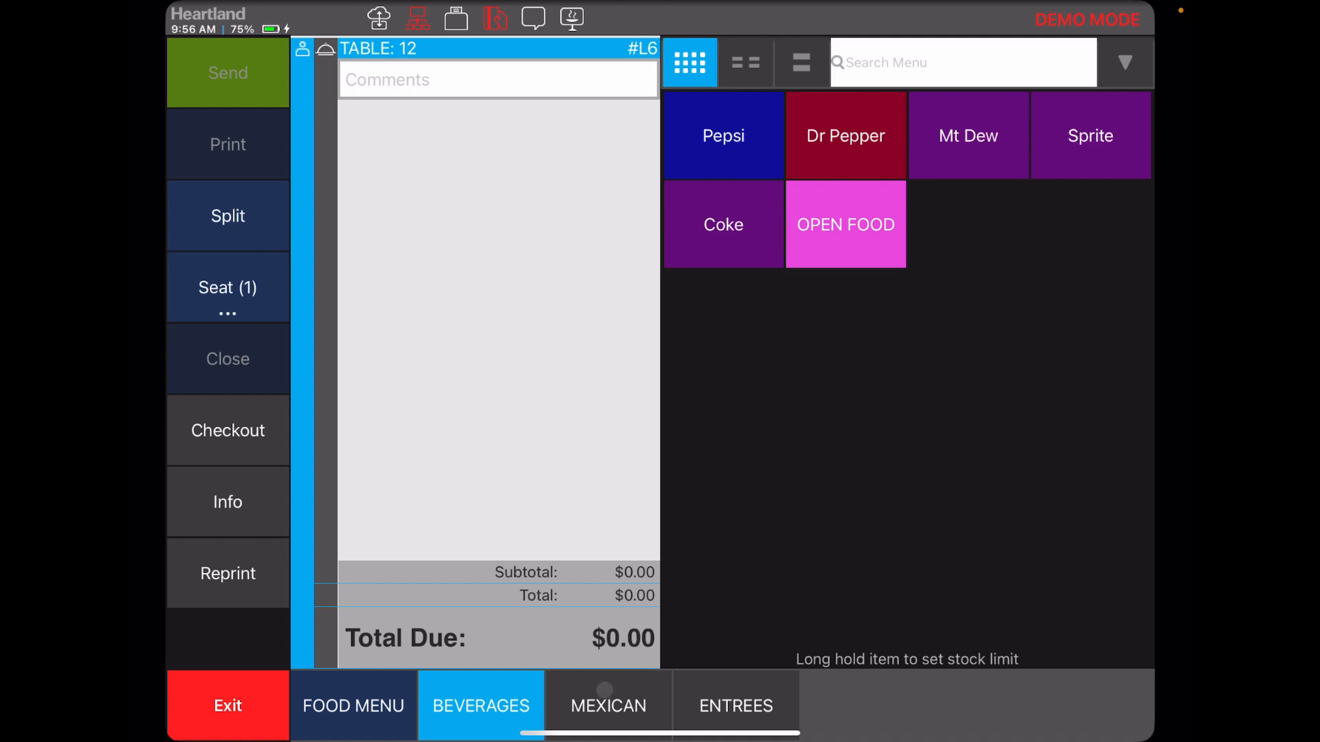
Step: Examine the item button order in the BEVERAGES, MEXICAN and ENTREES sections on table 12's order screen
left_click(604, 689)
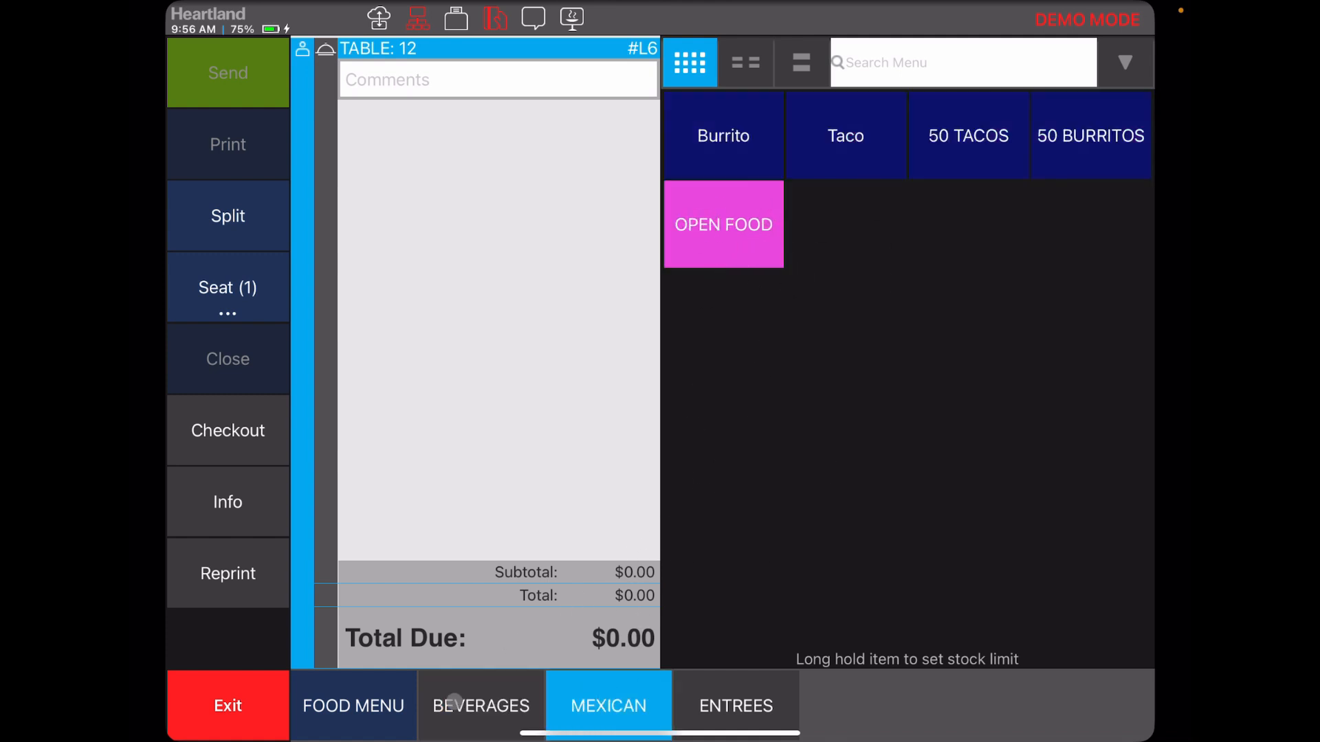
left_click(455, 701)
left_click(597, 689)
left_click(690, 697)
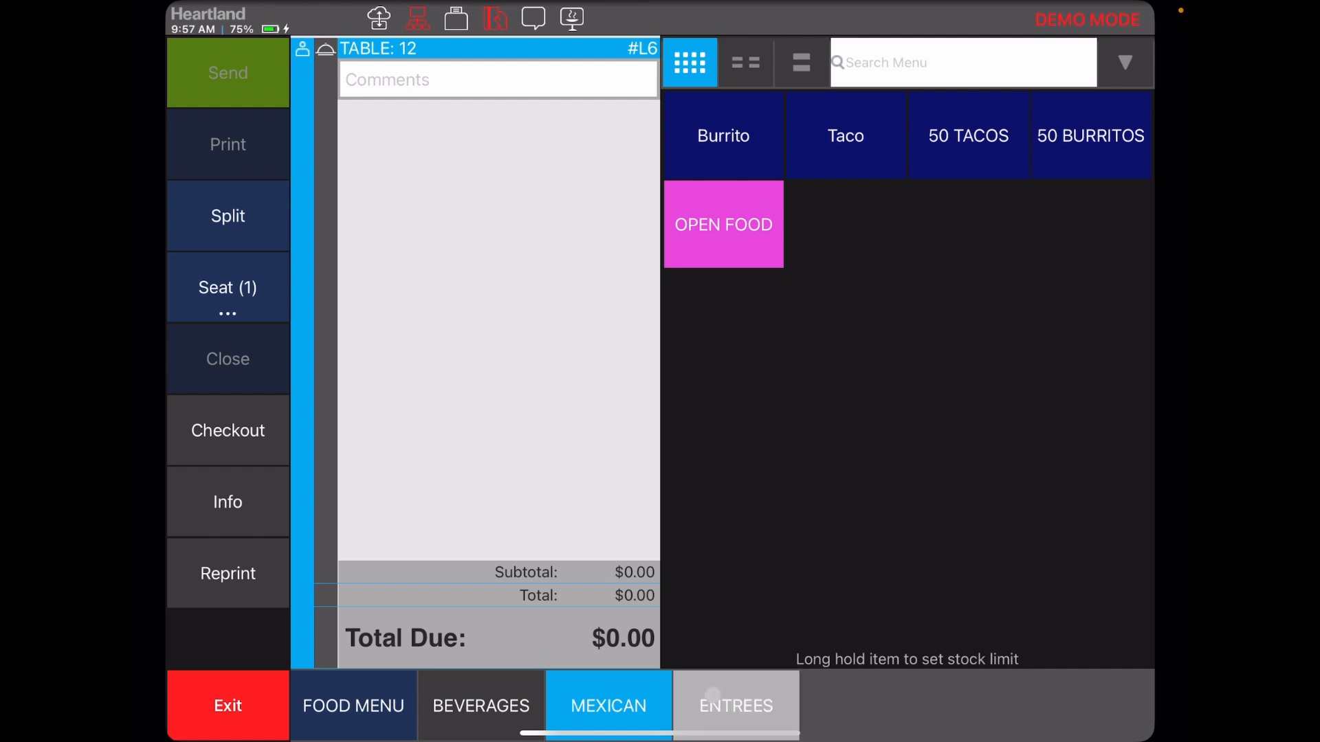
left_click(637, 704)
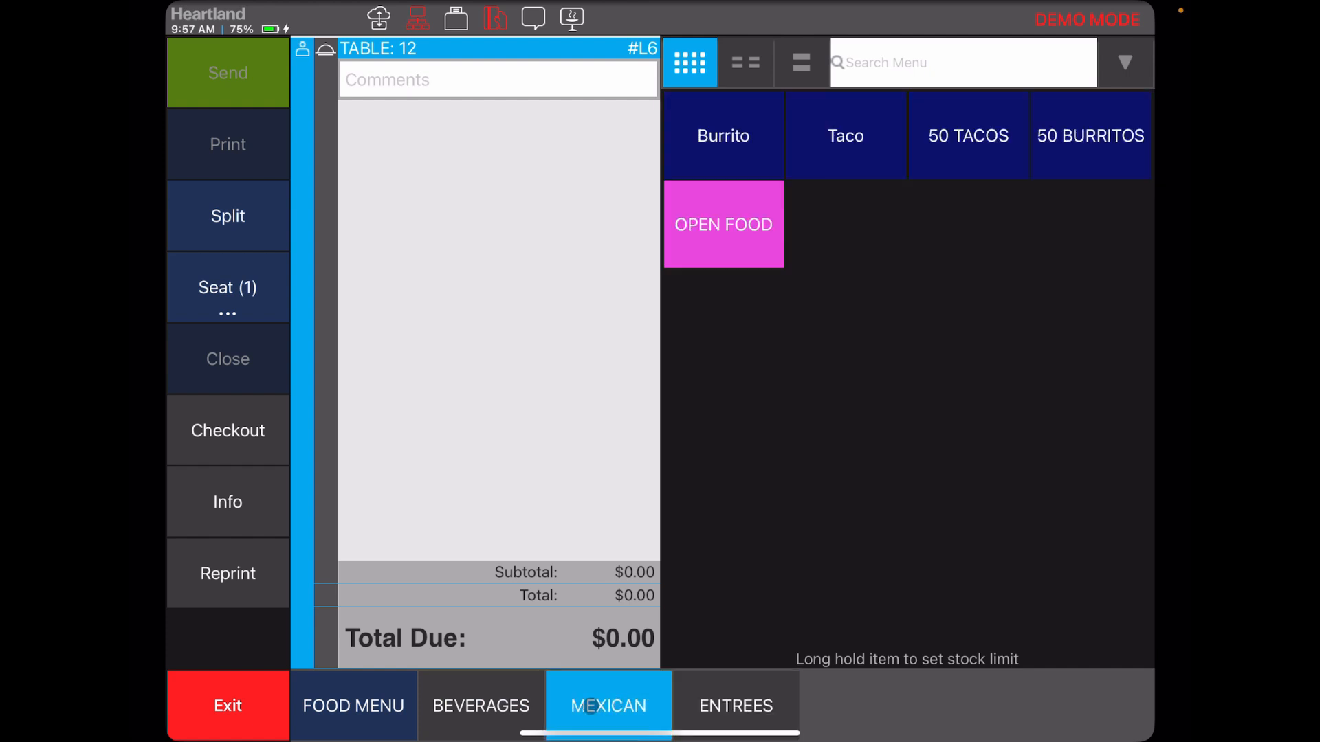
left_click(506, 706)
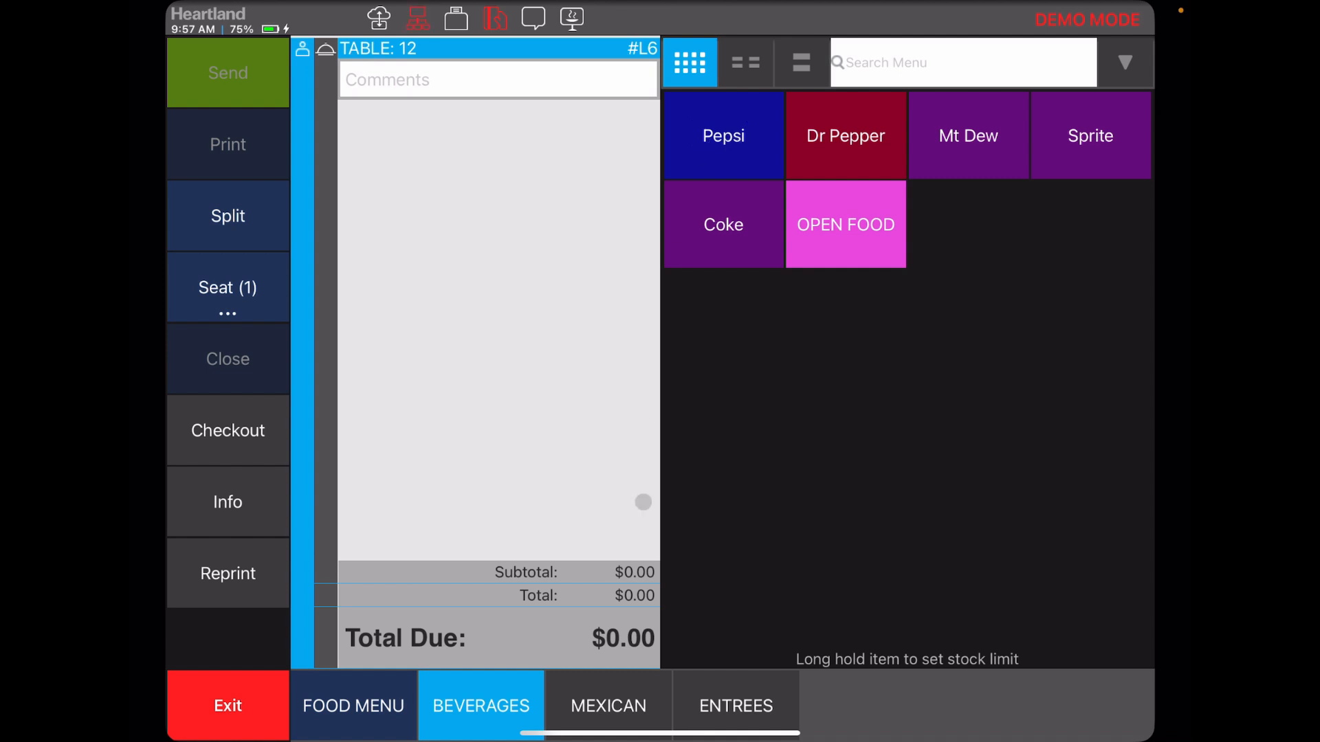
left_click(617, 680)
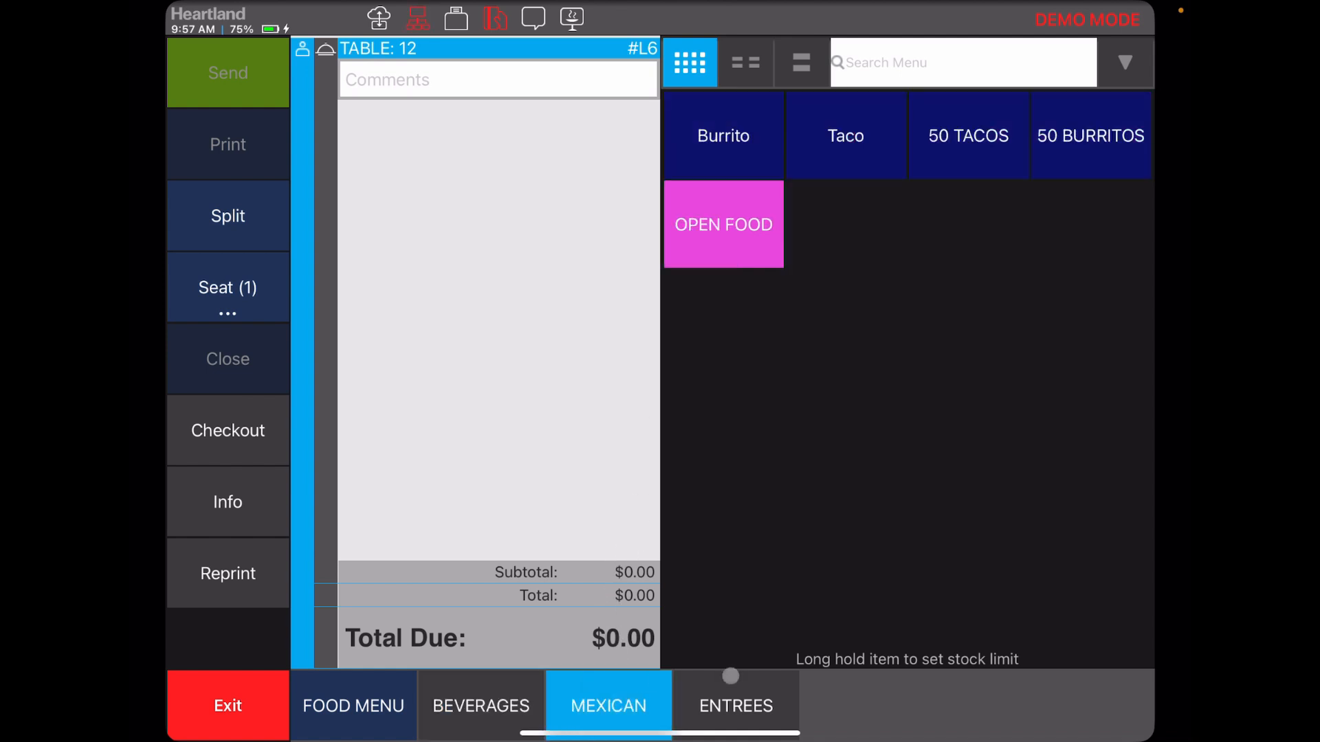
left_click(731, 681)
left_click(653, 687)
left_click(521, 707)
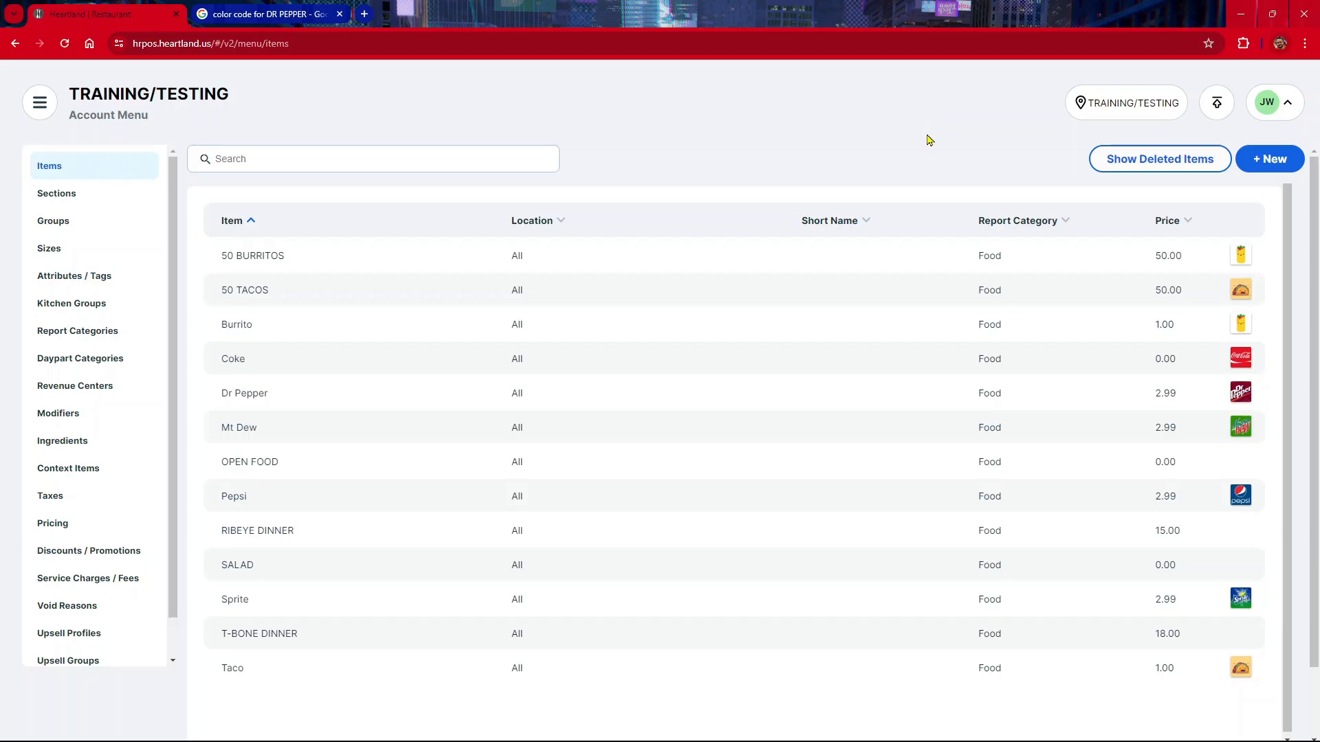
Step: Switch to the Heartland web portal and open the list of sections in the account menu
left_click(39, 102)
left_click(130, 274)
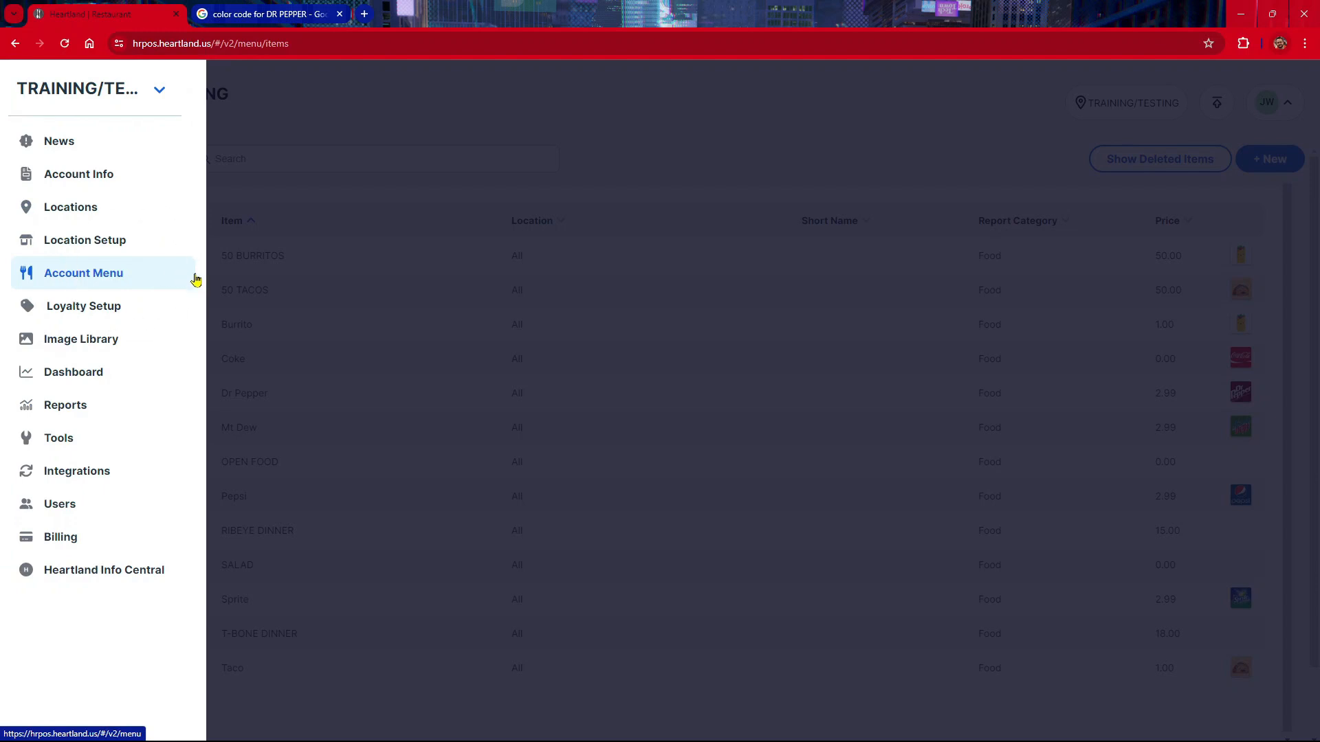
left_click(85, 176)
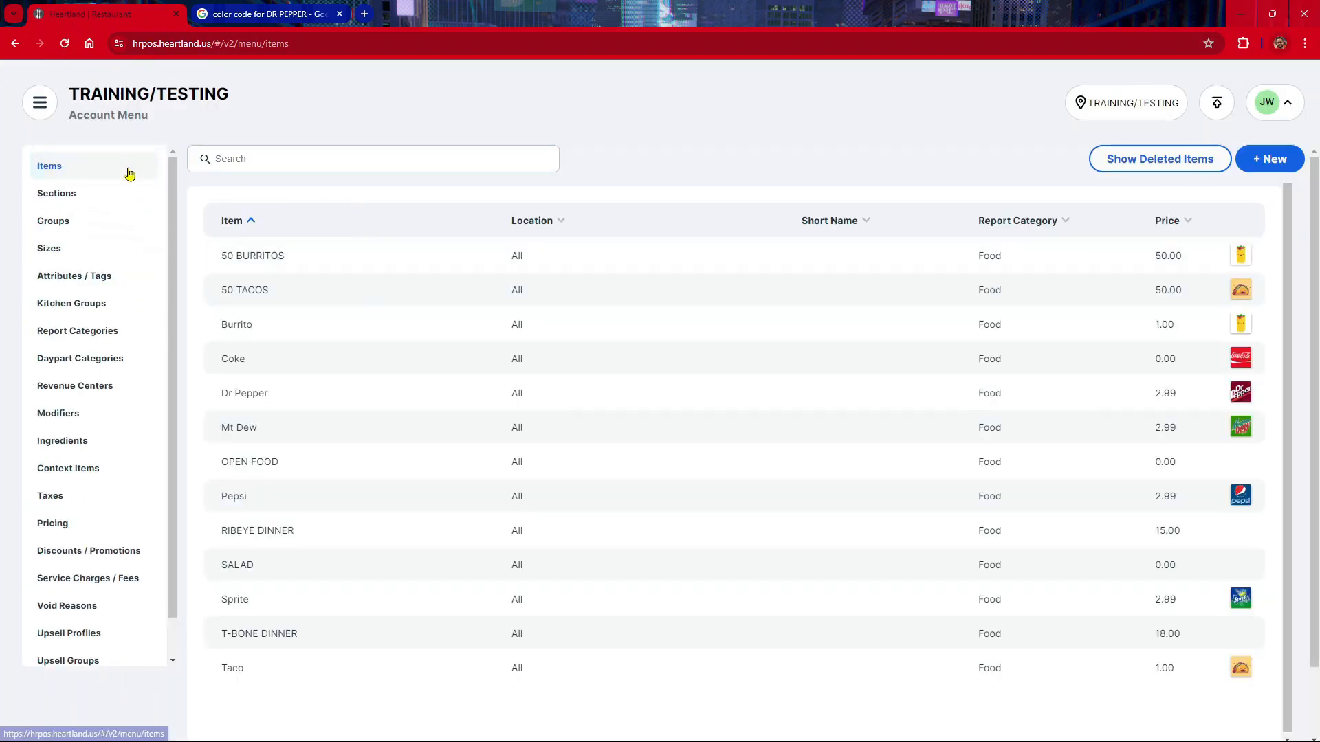
left_click(115, 200)
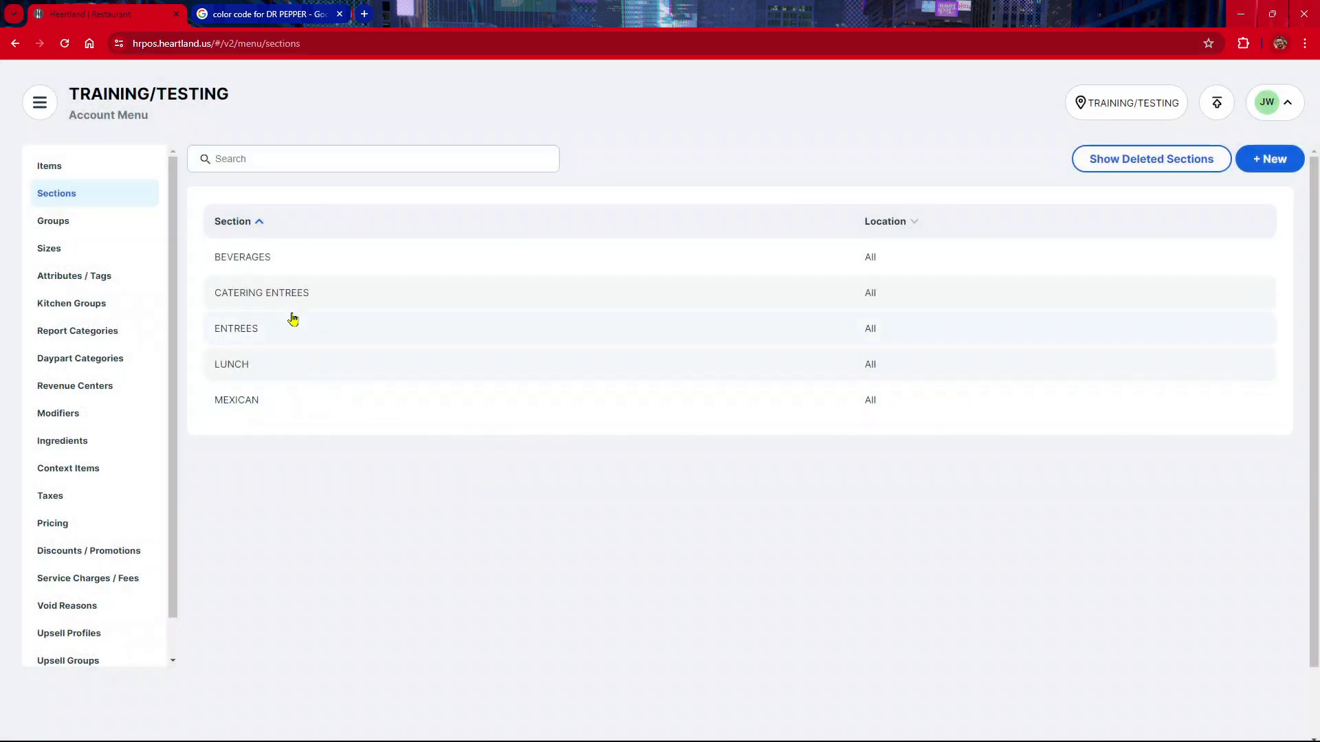
Step: Open the BEVERAGES section and sort its assigned items alphabetically from A to Z
left_click(288, 268)
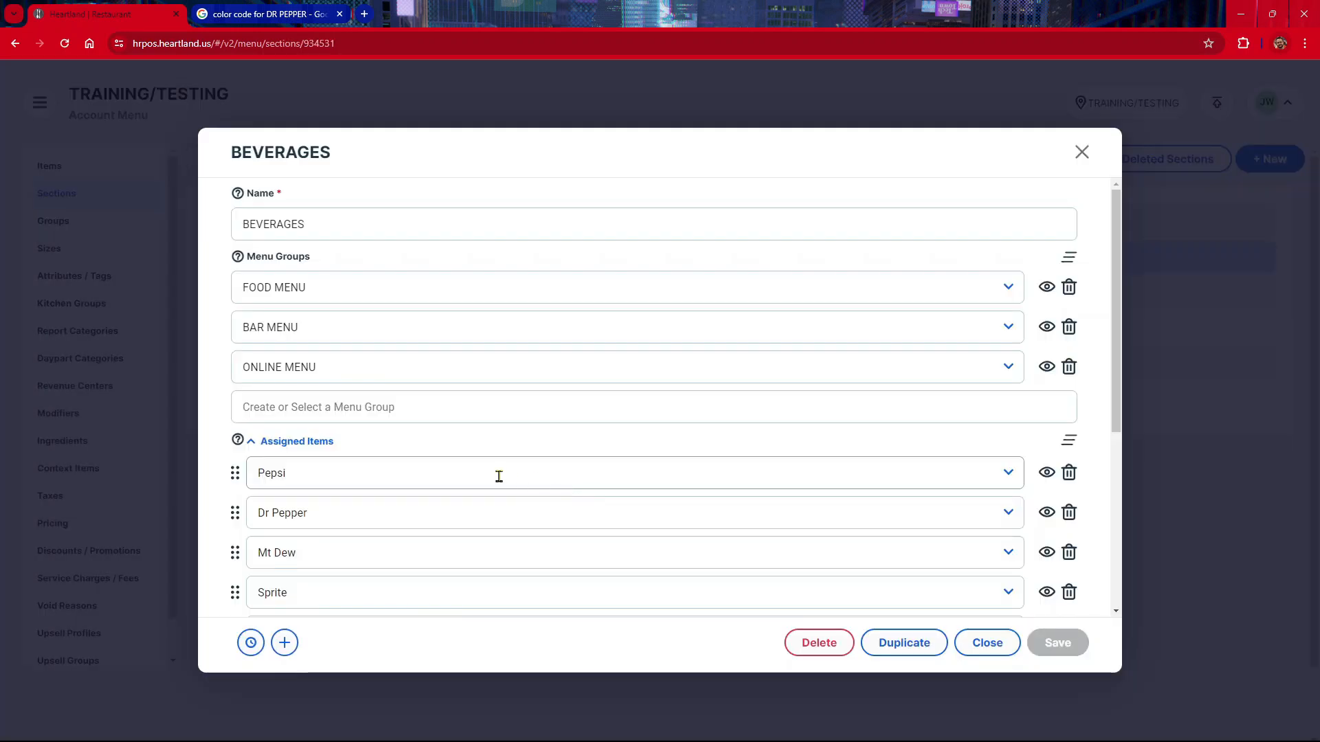
scroll(330, 295, "down", 3)
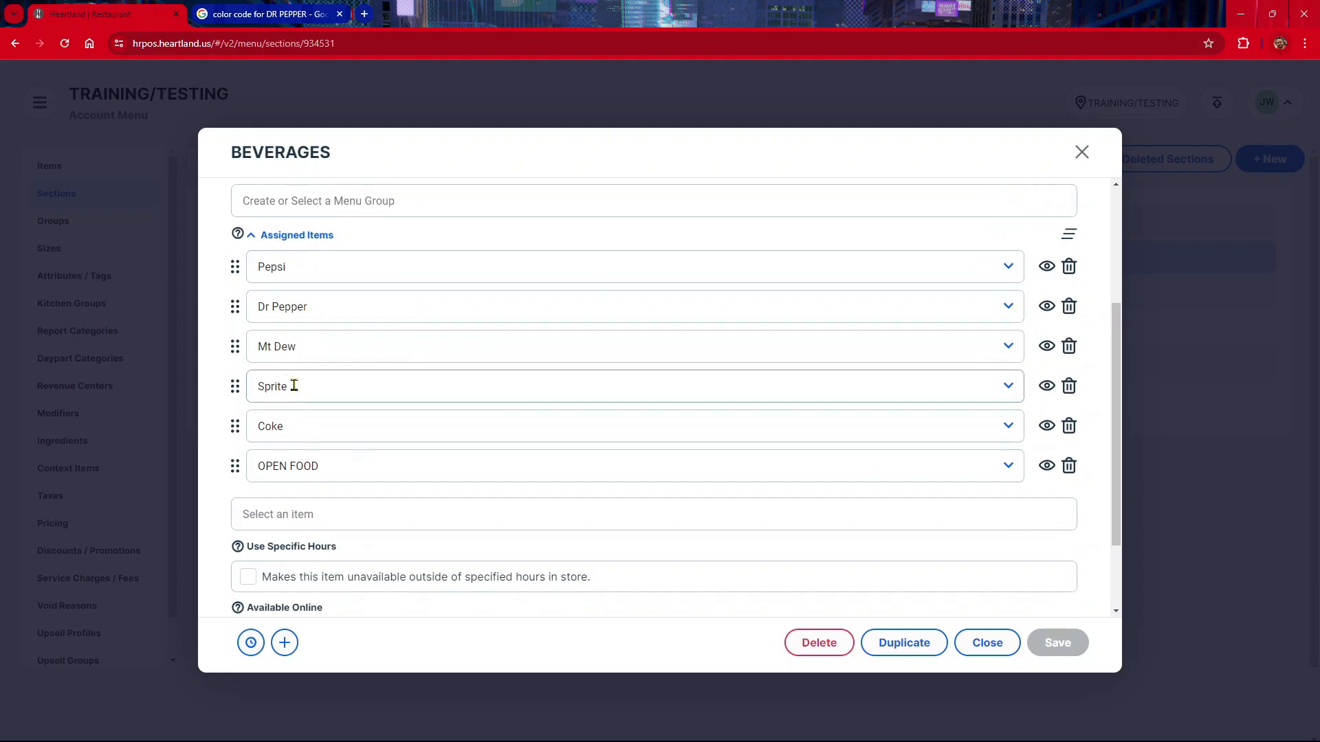
left_click(252, 237)
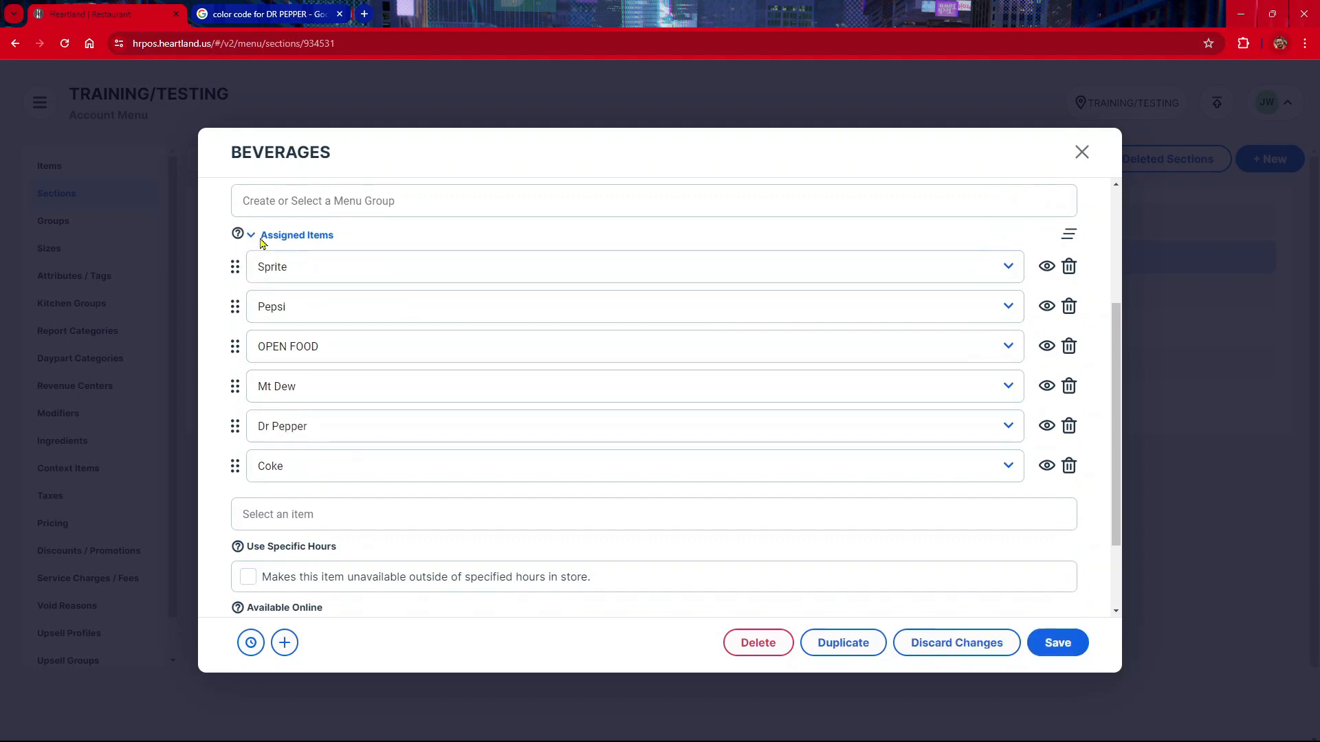
left_click(252, 236)
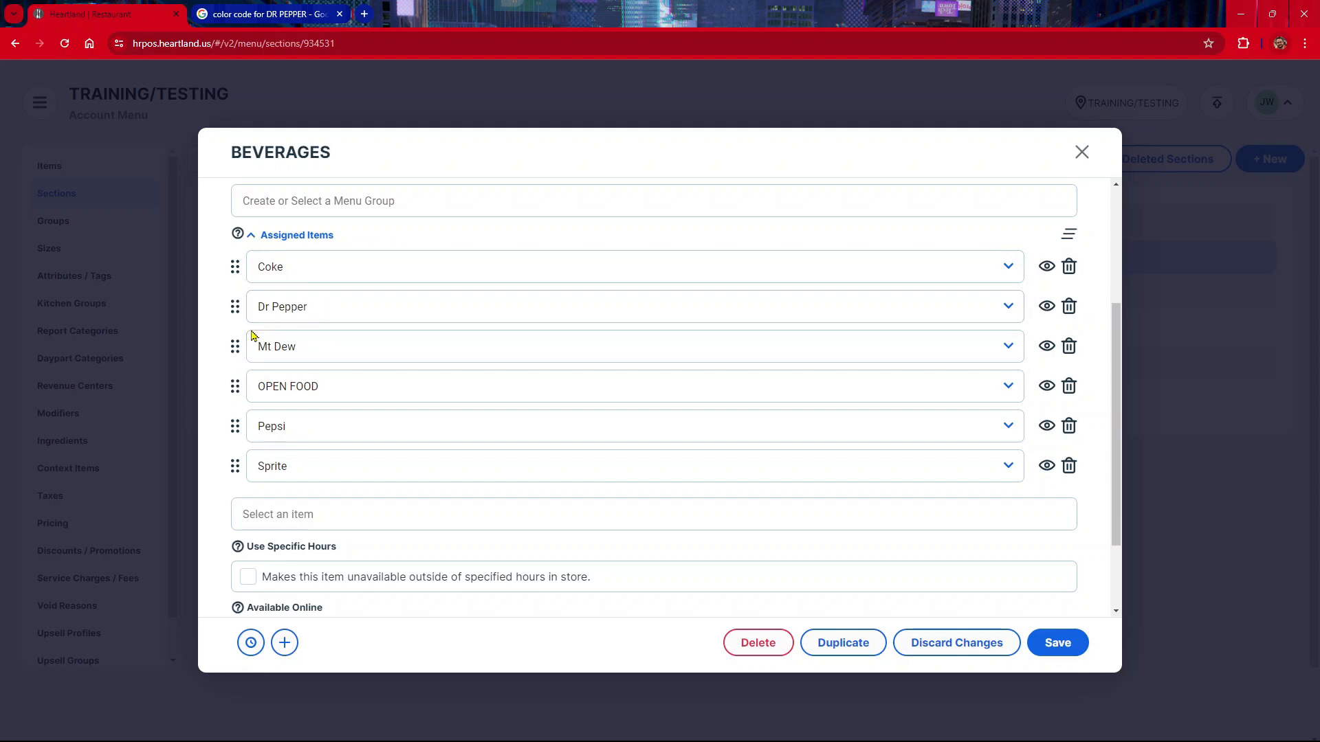
Step: Move OPEN FOOD to the first position of the BEVERAGES section's assigned items, then save and close the section
left_click_drag(234, 394, 236, 276)
scroll(271, 351, "down", 1)
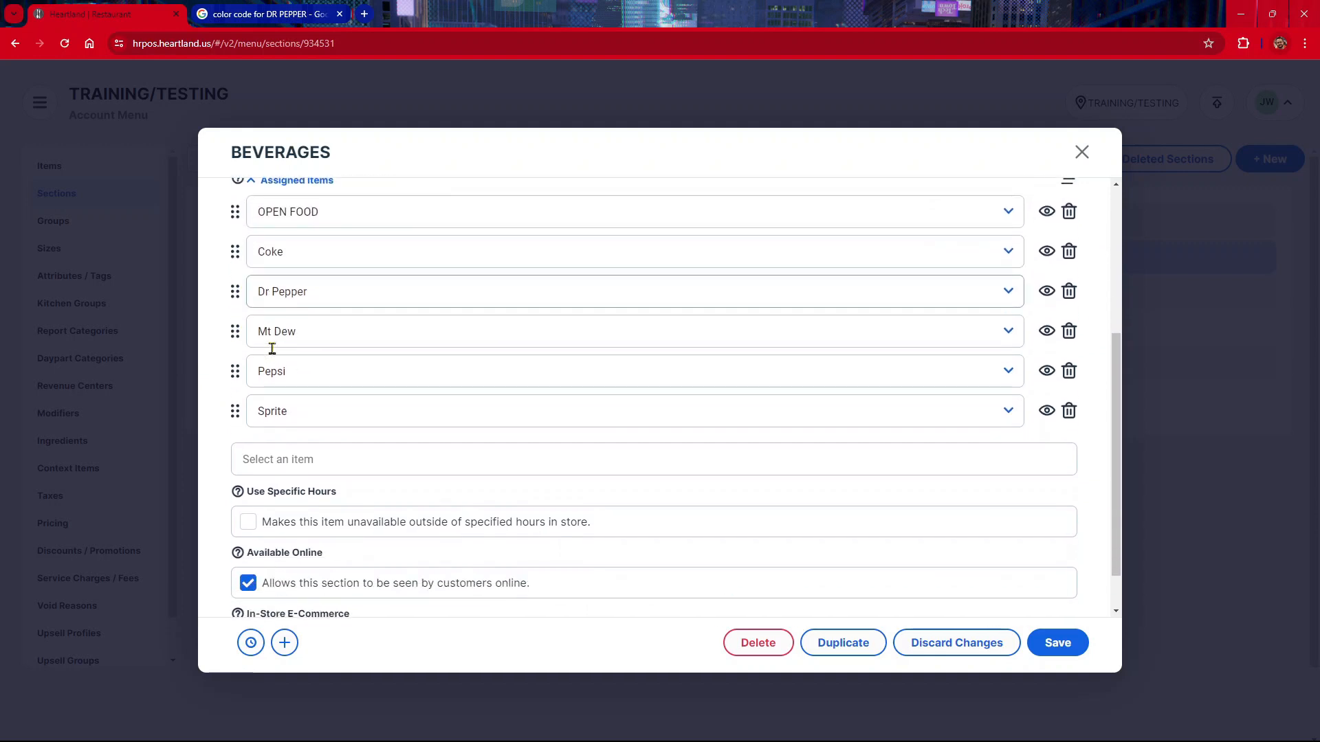
scroll(272, 349, "up", 1)
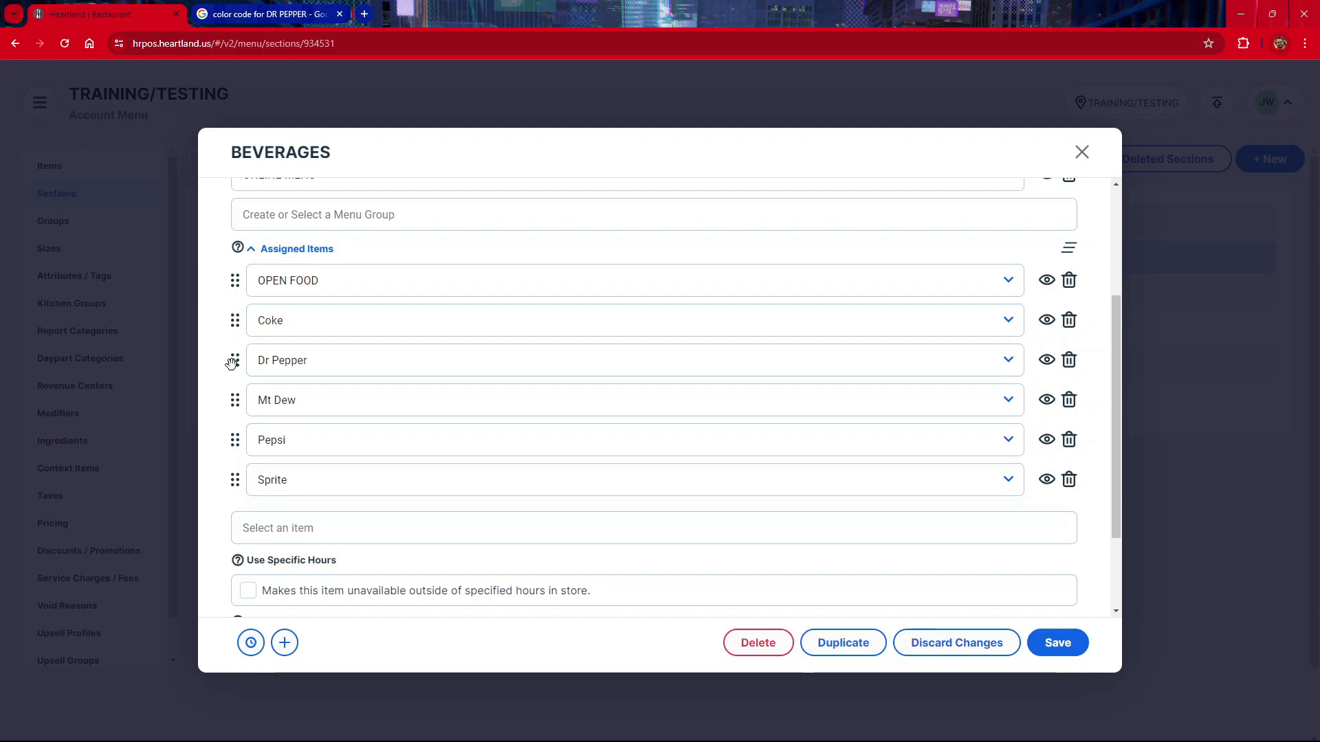
left_click(1076, 643)
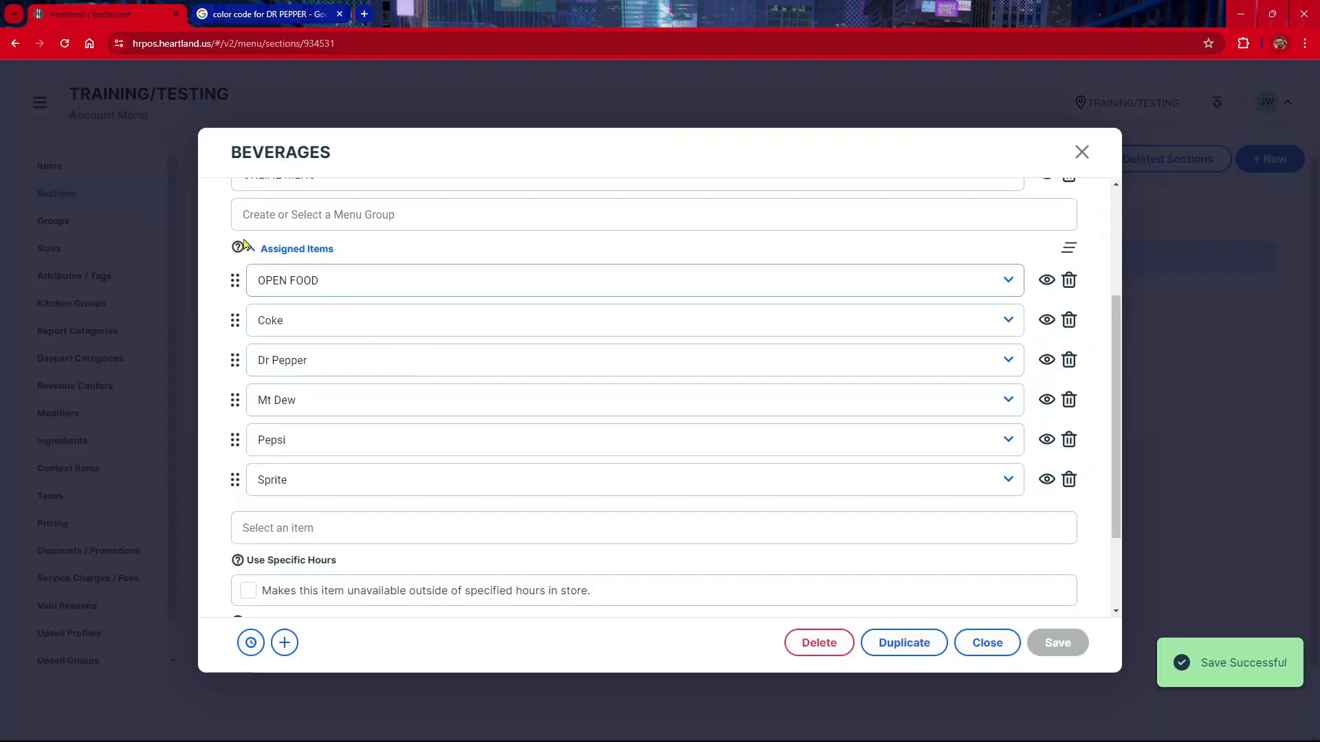
left_click(1076, 155)
Step: Move OPEN FOOD to the first position of the ENTREES section's assigned items, save it, and recheck the saved order
left_click(282, 331)
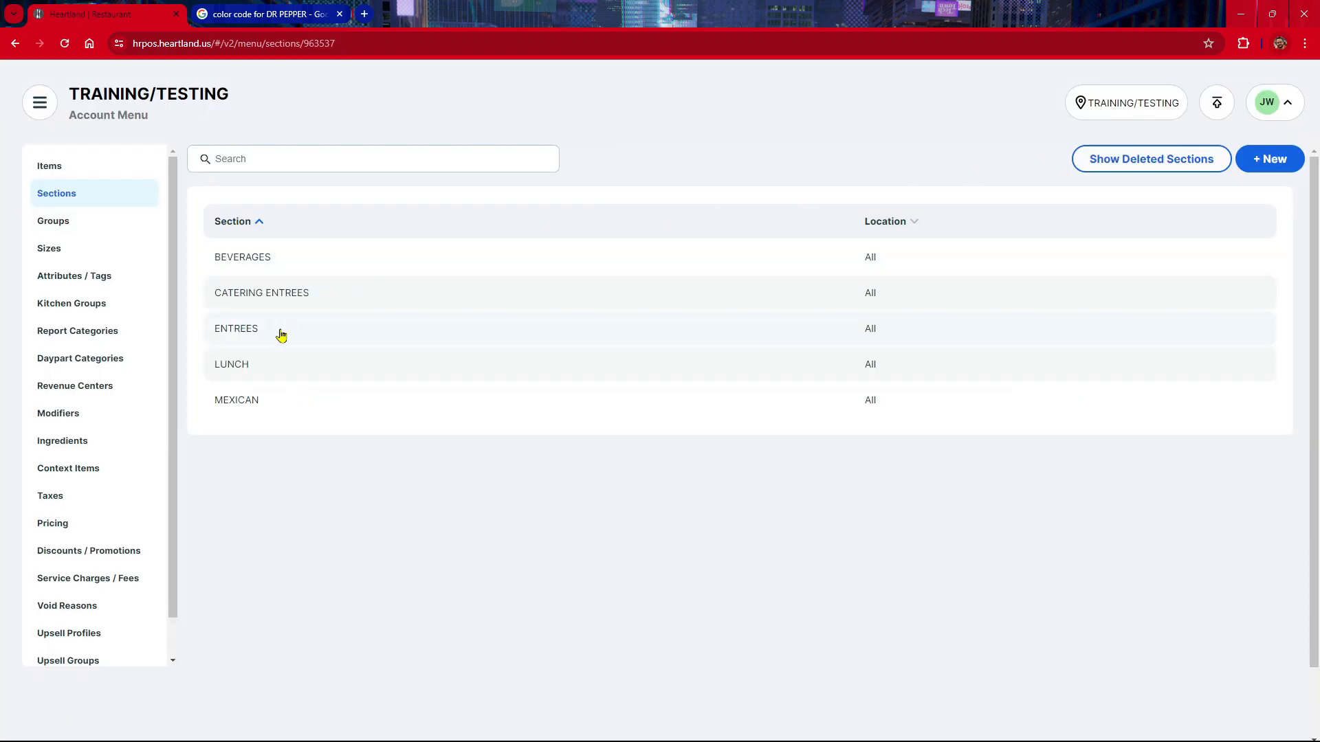
scroll(331, 440, "down", 1)
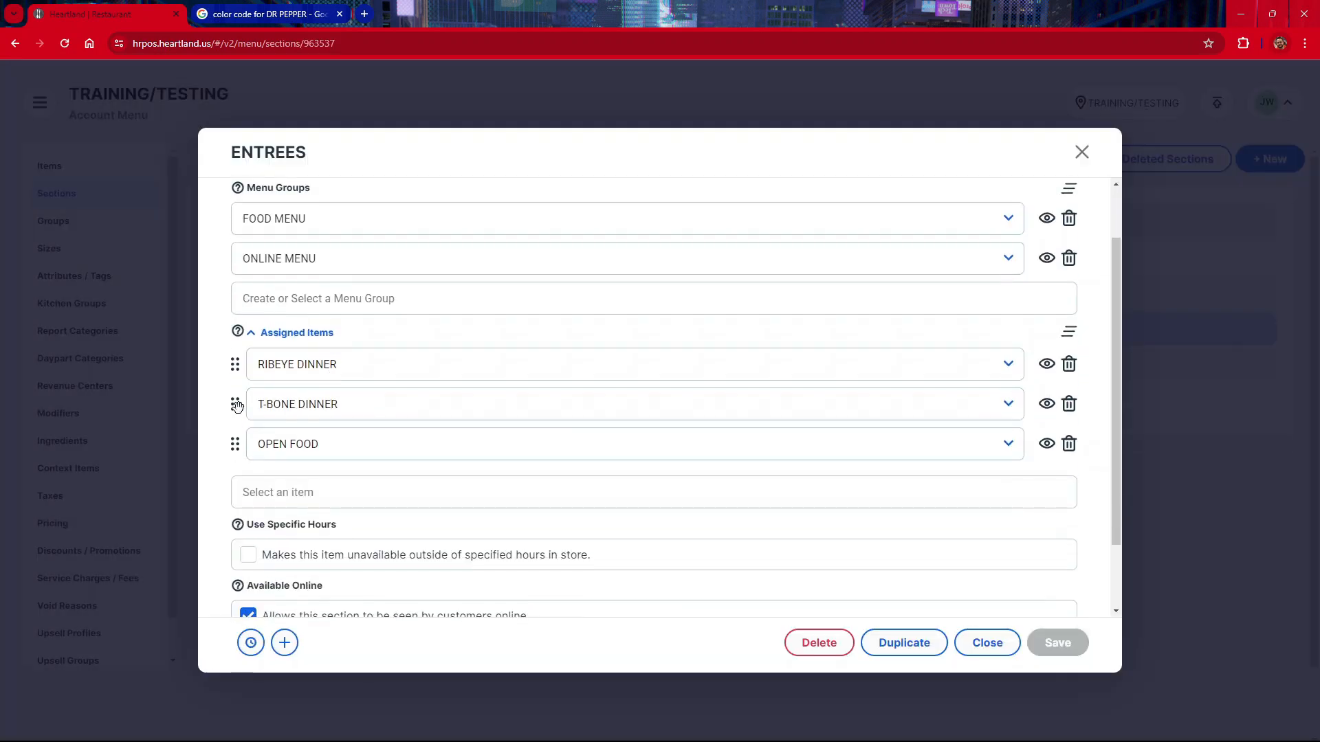
left_click_drag(238, 426, 248, 380)
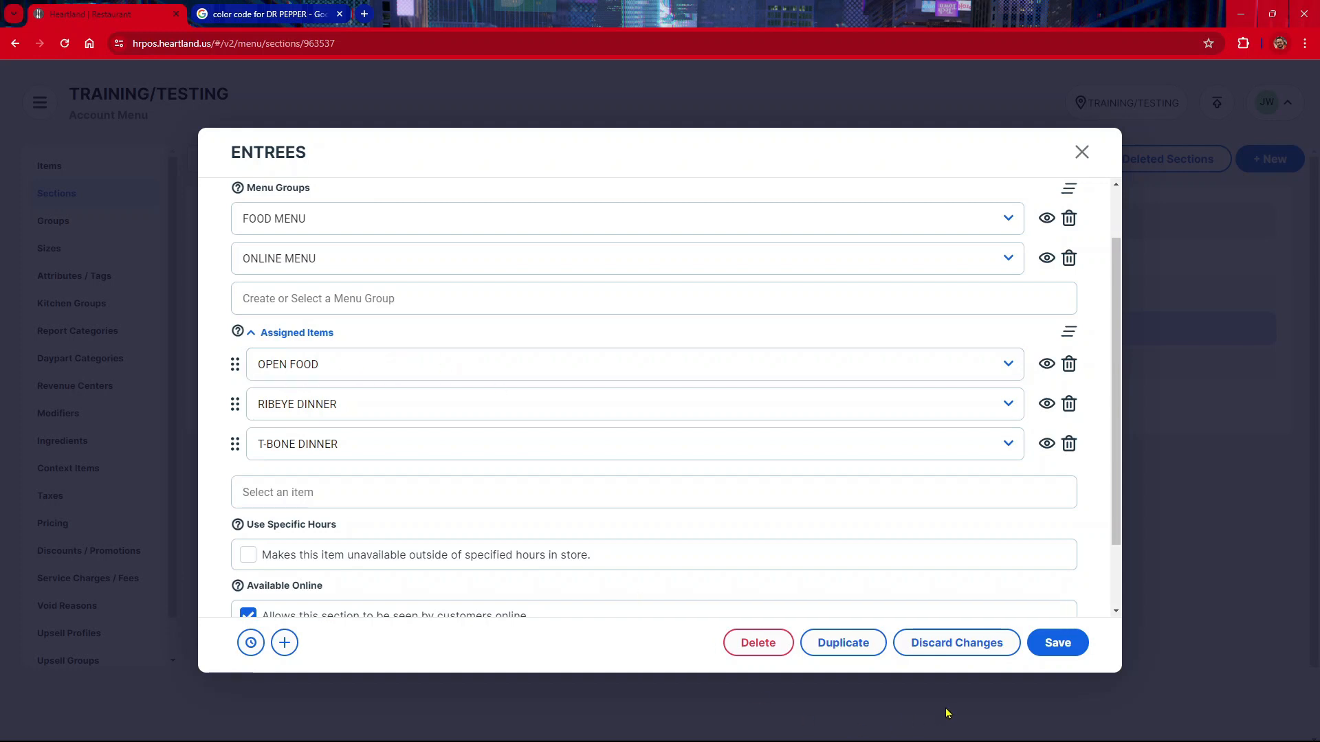
left_click(1055, 643)
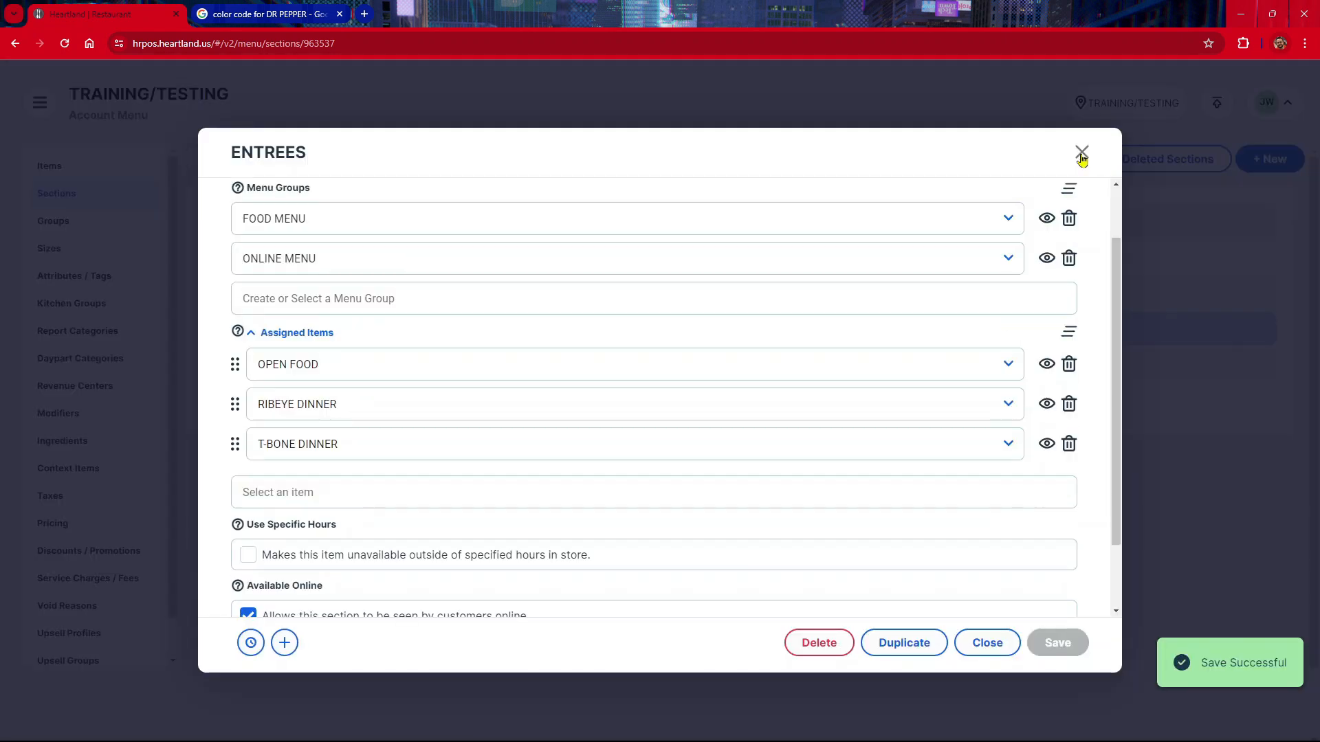
left_click(1081, 152)
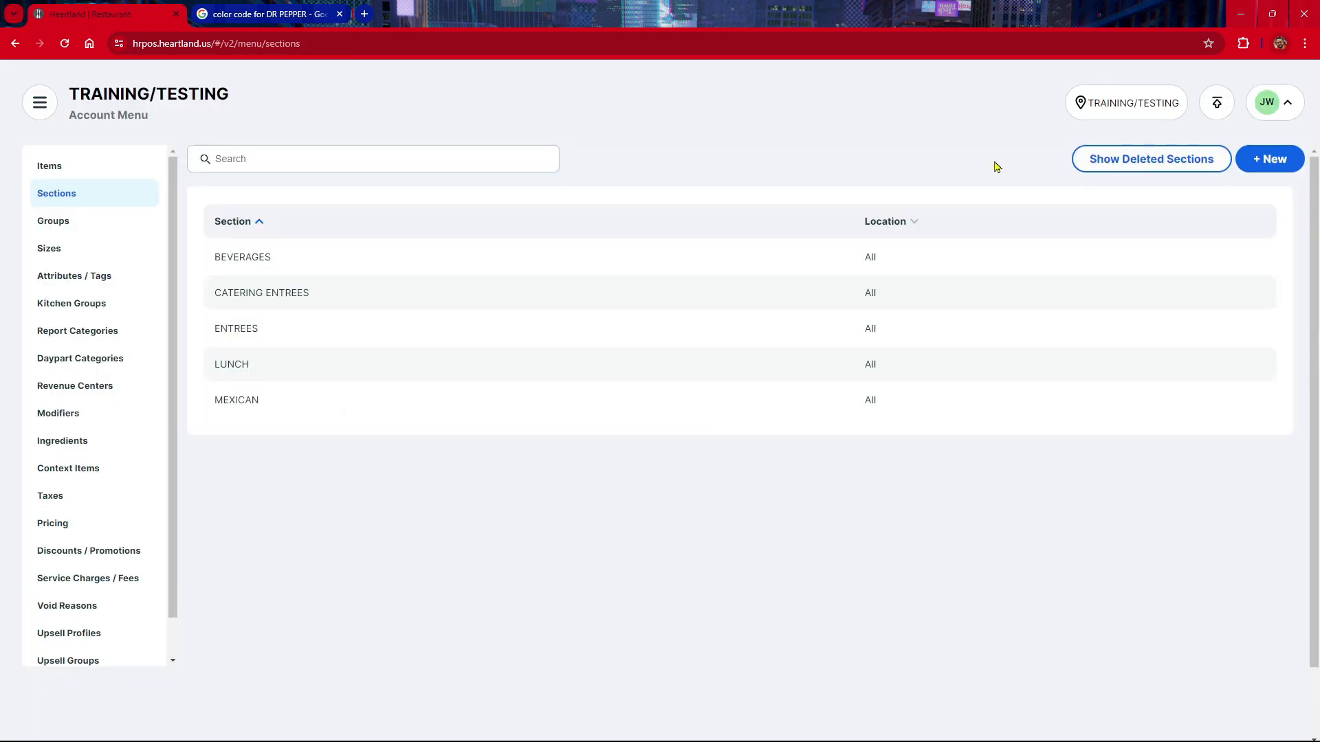
left_click(293, 336)
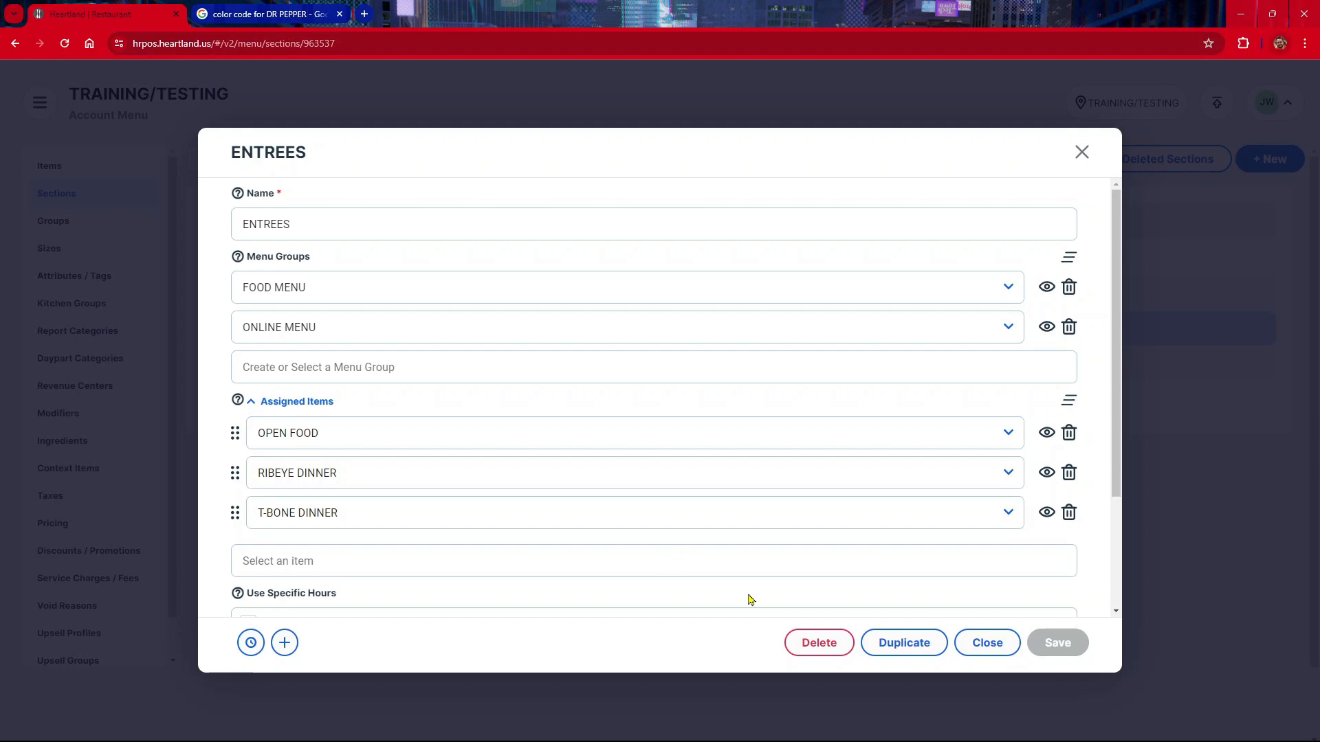
left_click(990, 645)
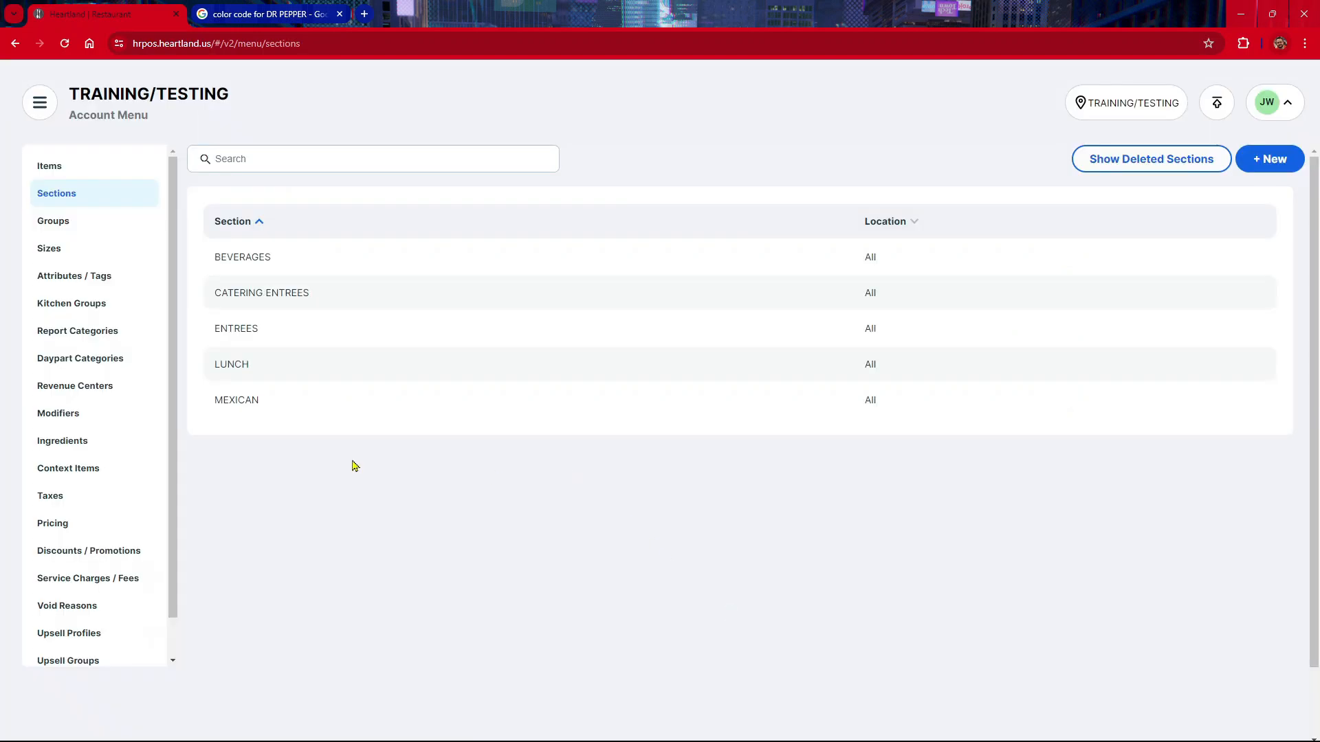
Step: Move OPEN FOOD to the first position of the MEXICAN section's assigned items, then save and close the section
left_click(276, 426)
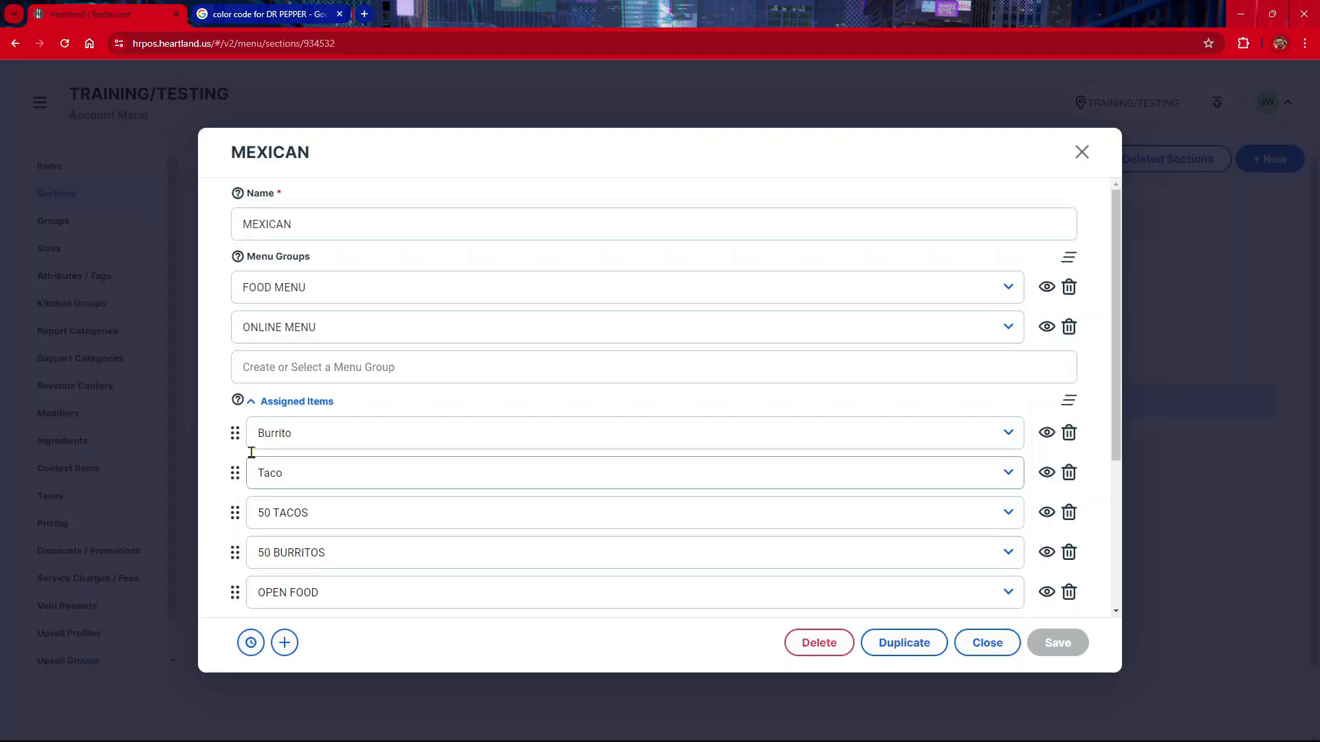
scroll(256, 551, "down", 2)
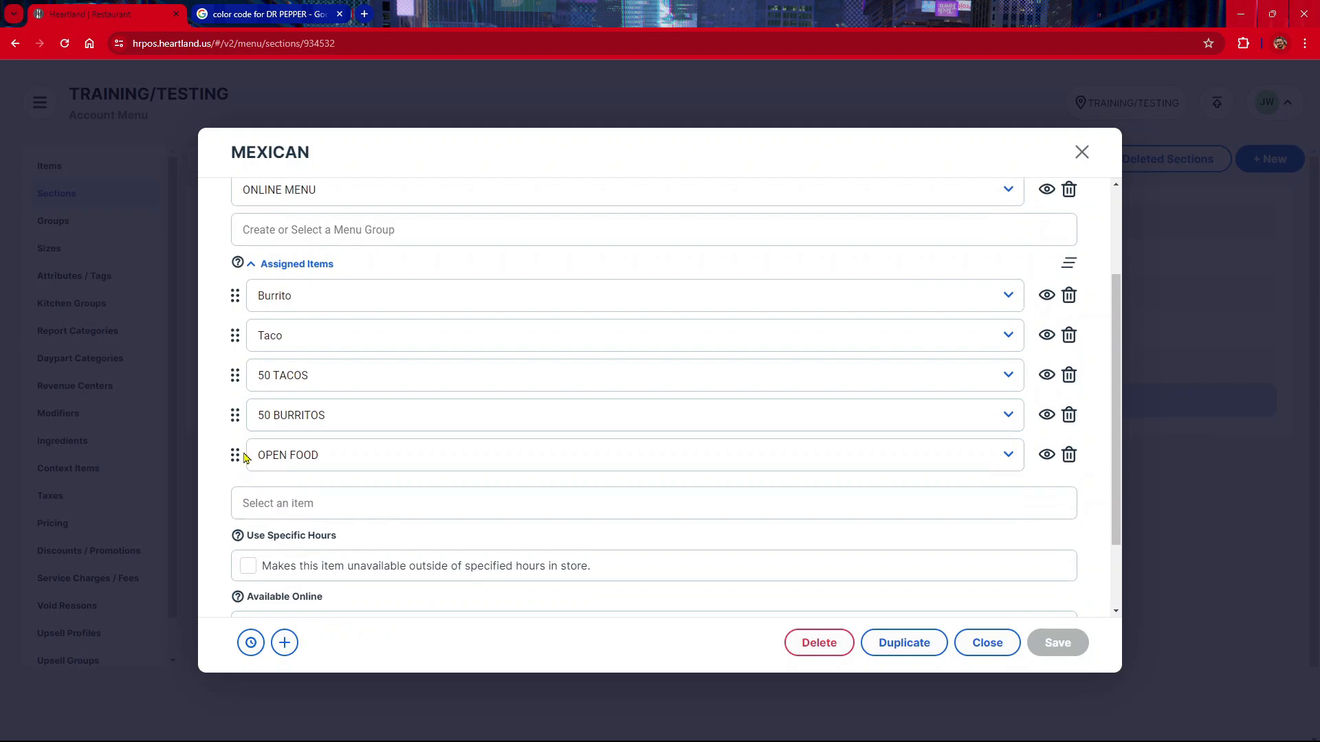
left_click_drag(235, 454, 268, 297)
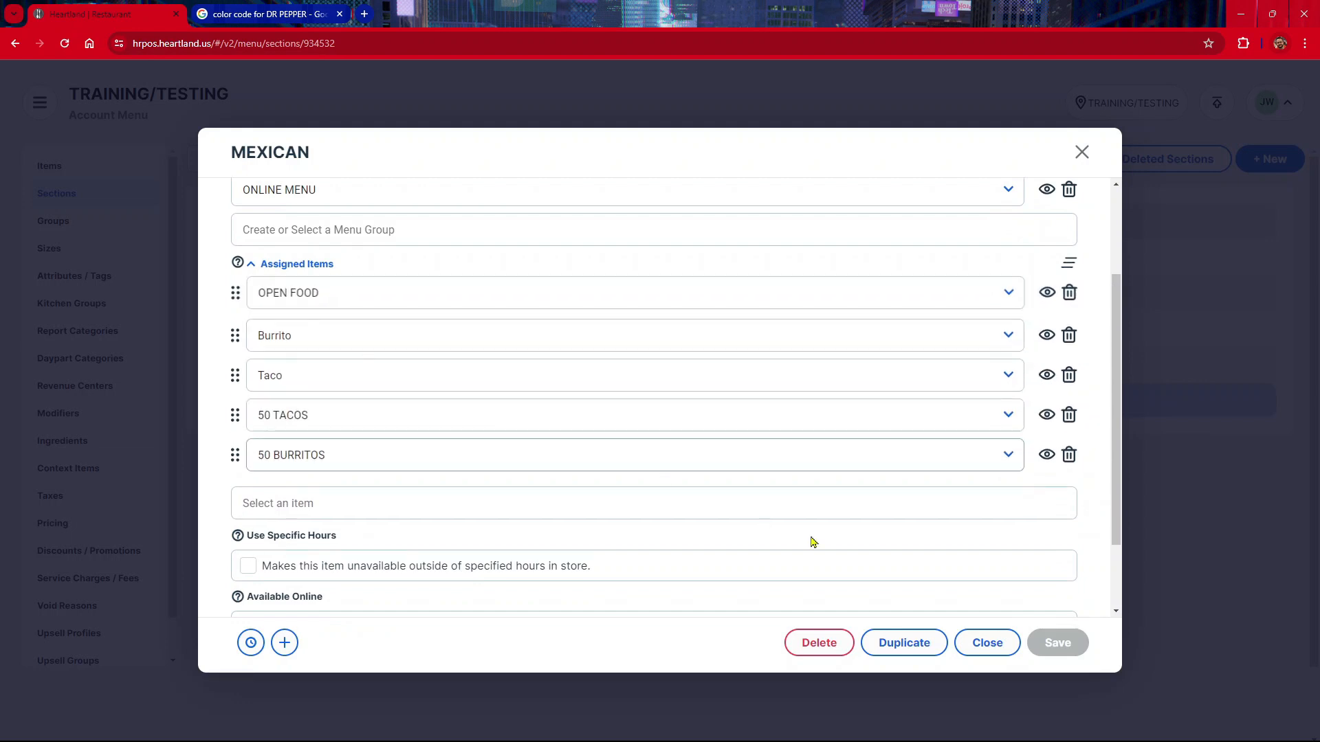
left_click(1072, 643)
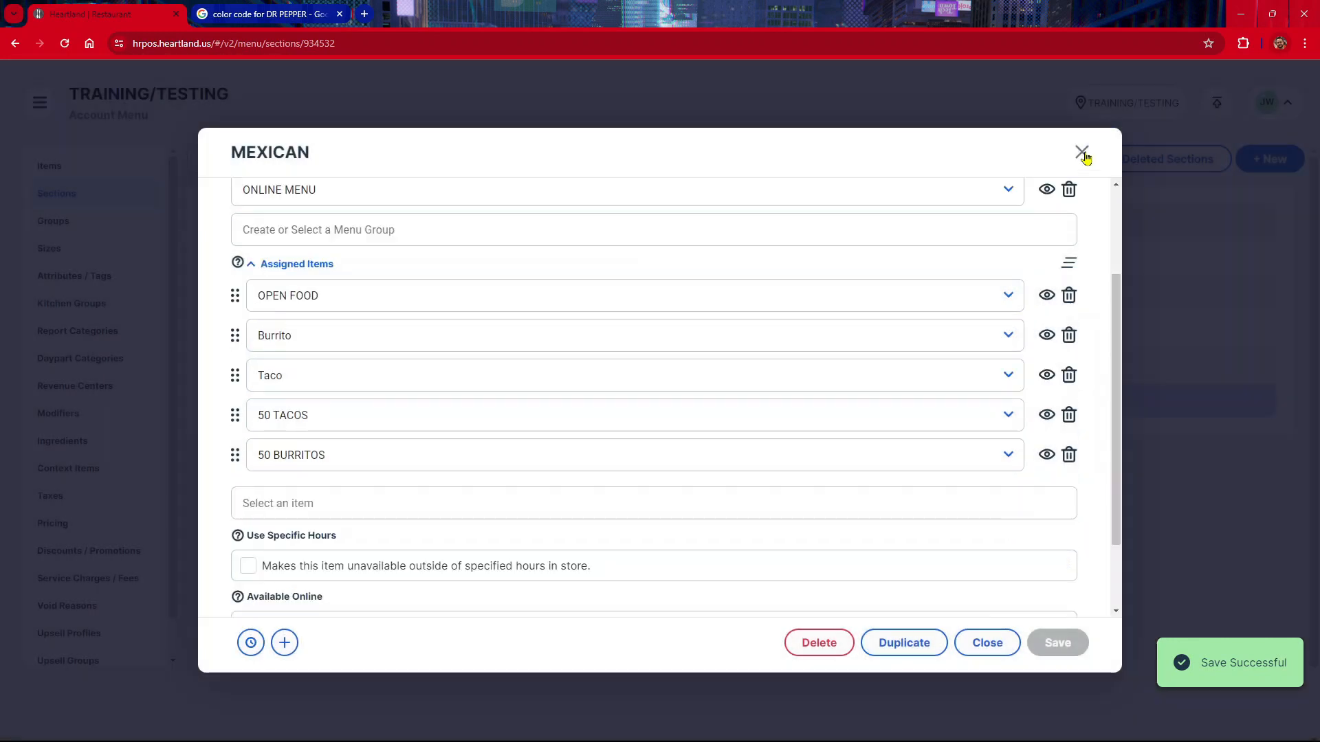
left_click(1081, 150)
Step: Move OPEN FOOD to the first position of the LUNCH section's assigned items, then save and close the section
left_click(306, 295)
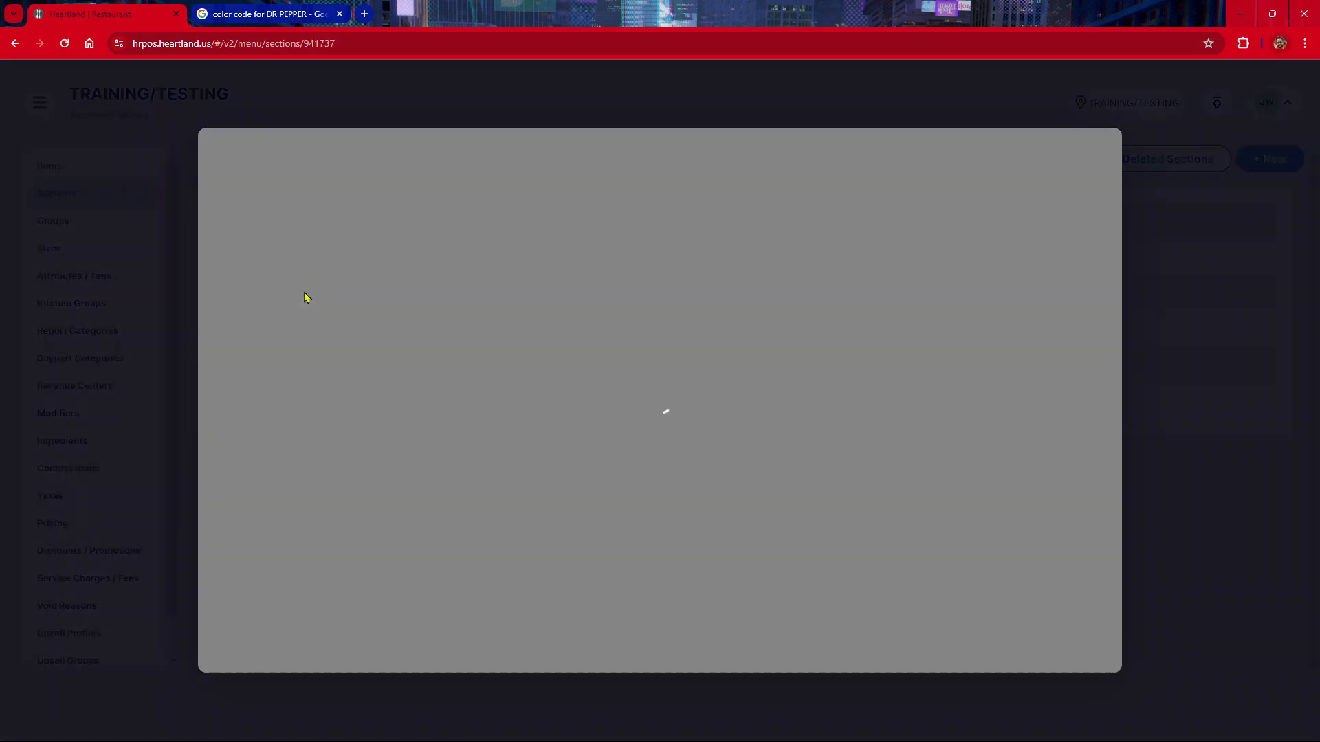
scroll(264, 512, "down", 1)
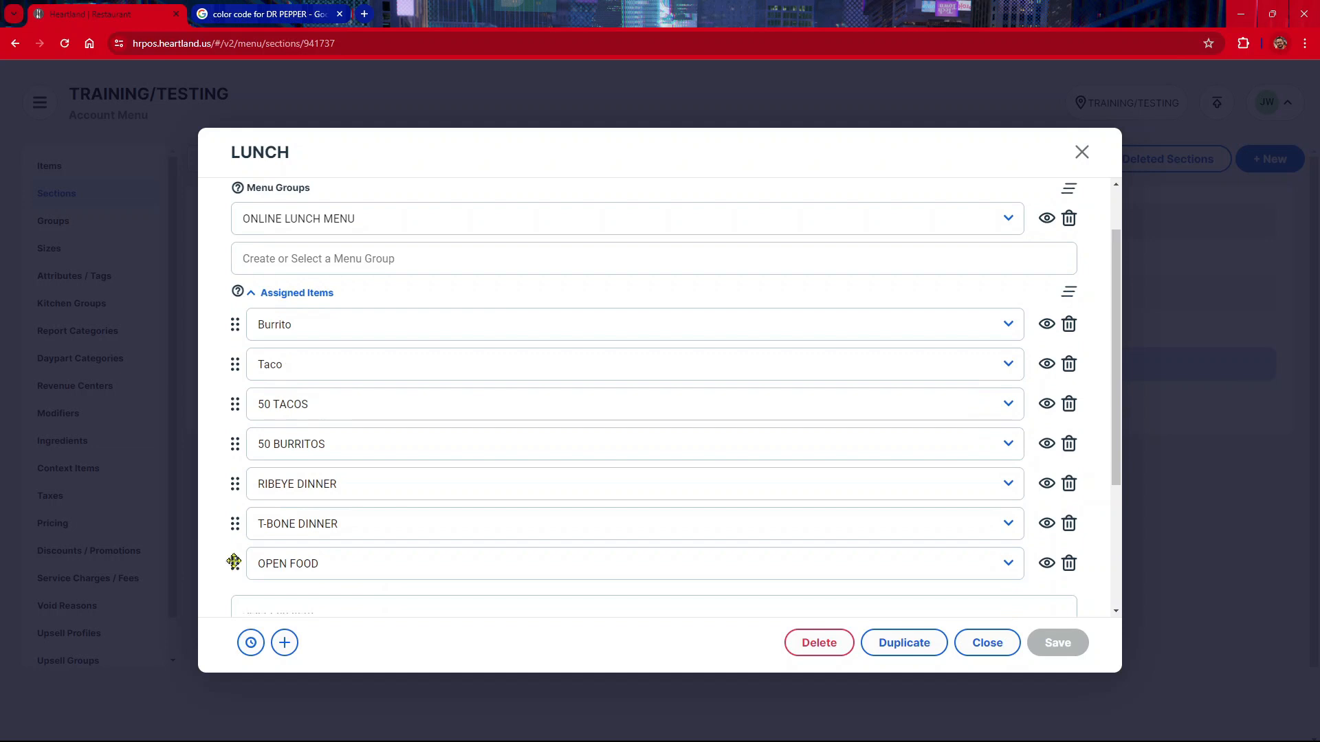
left_click_drag(234, 561, 257, 325)
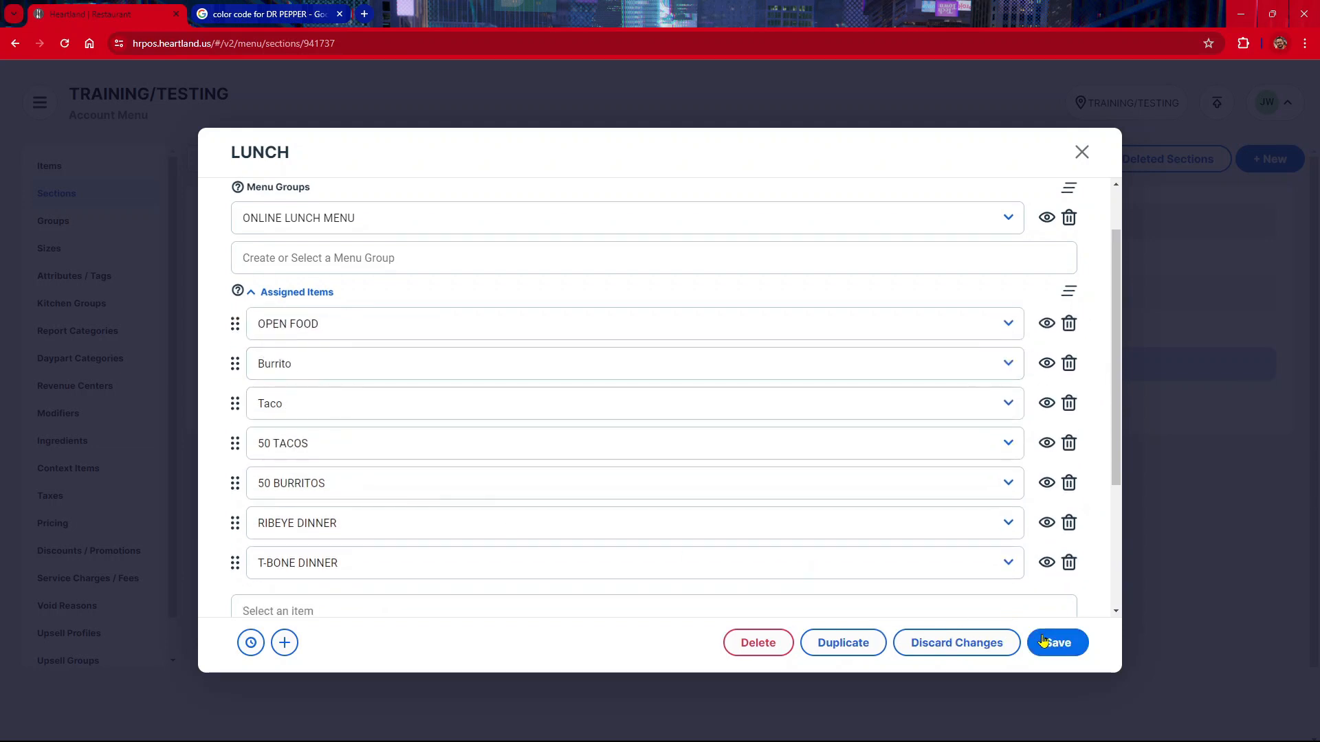
left_click(1043, 641)
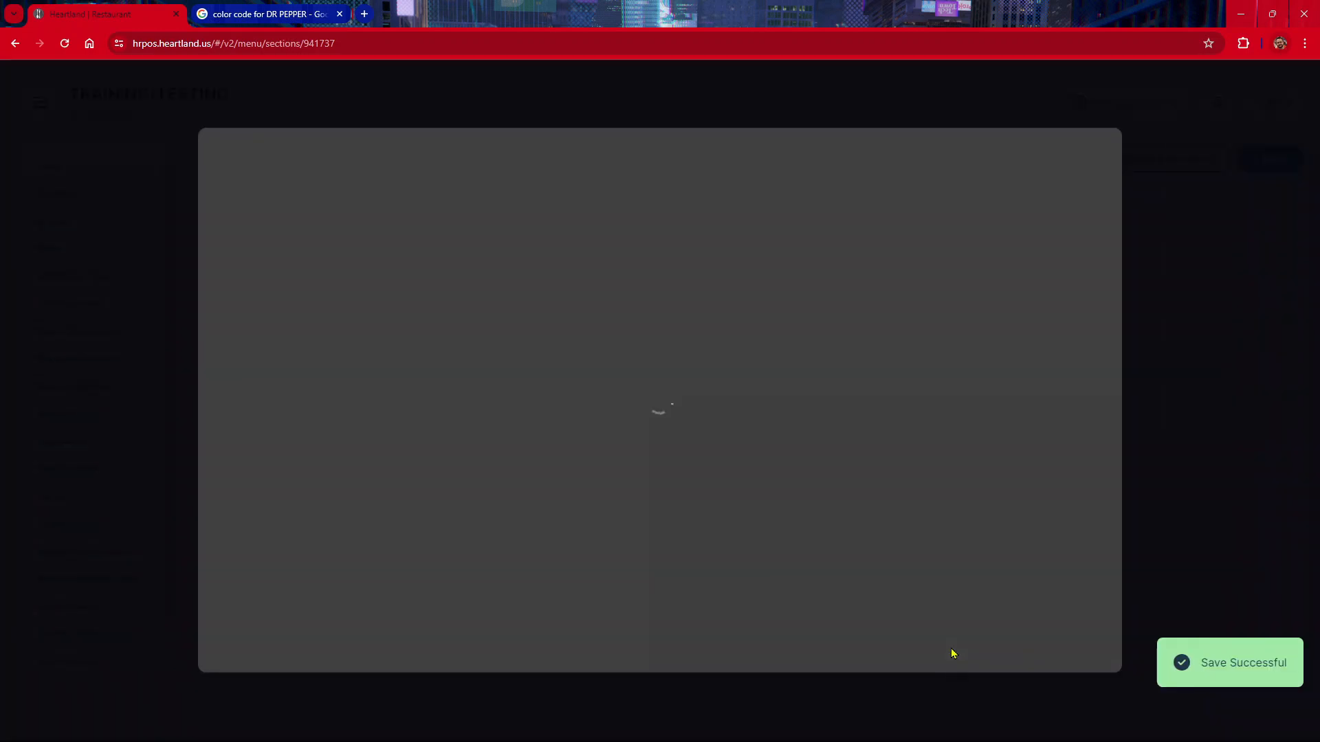
scroll(341, 324, "down", 1)
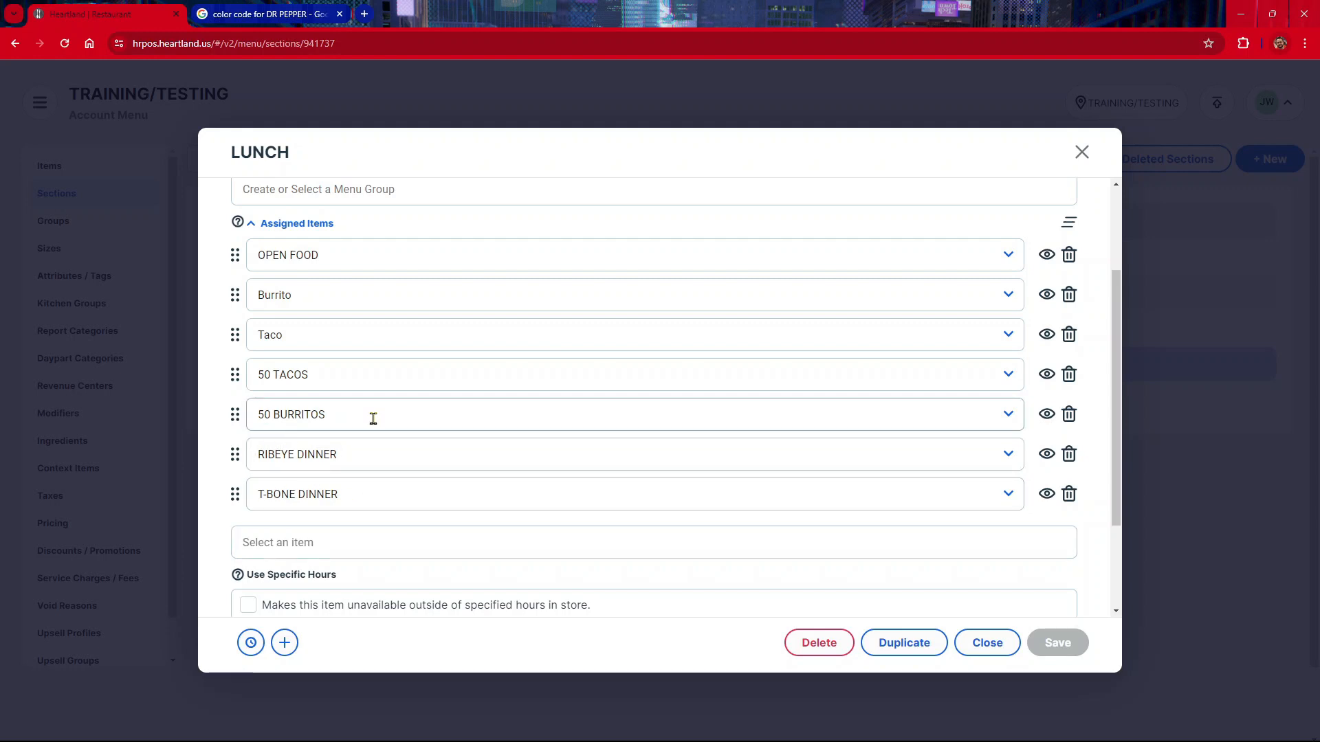
left_click(1005, 657)
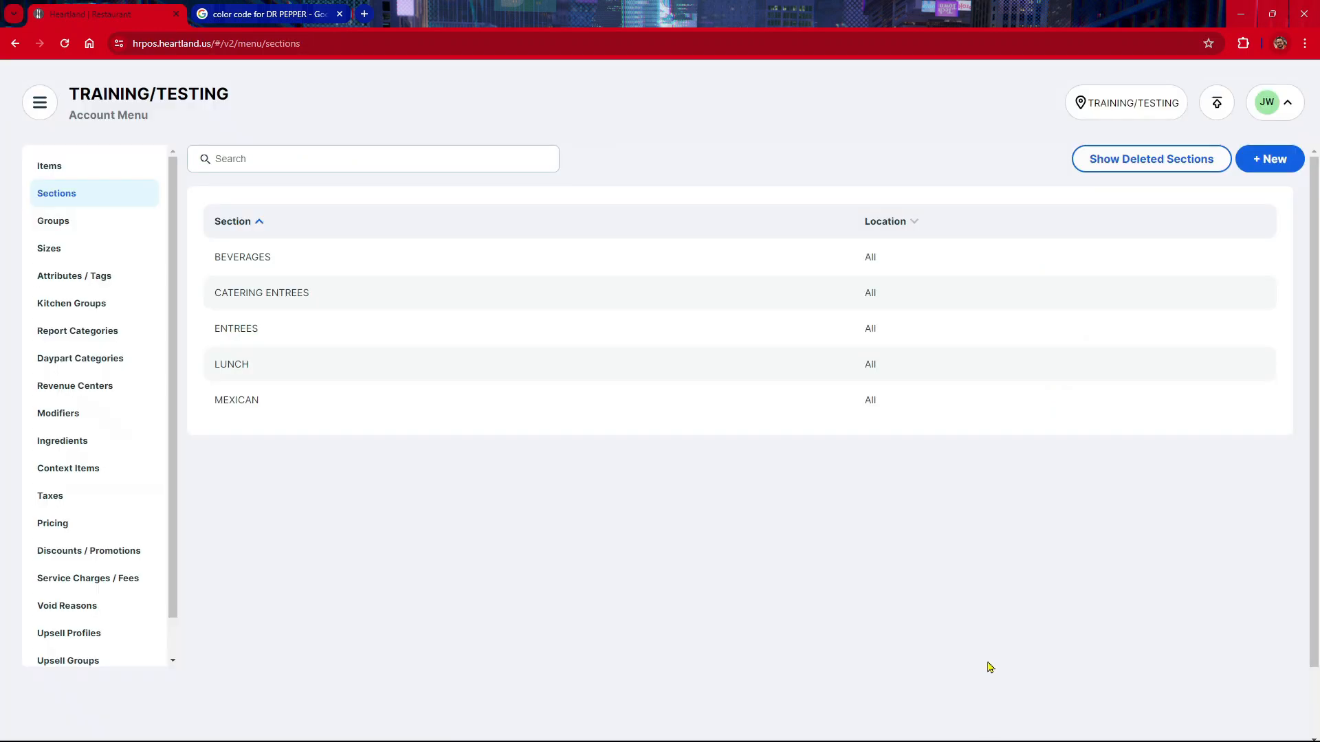
Step: Publish the menu changes for the TRAINING/TESTING location
left_click(1229, 112)
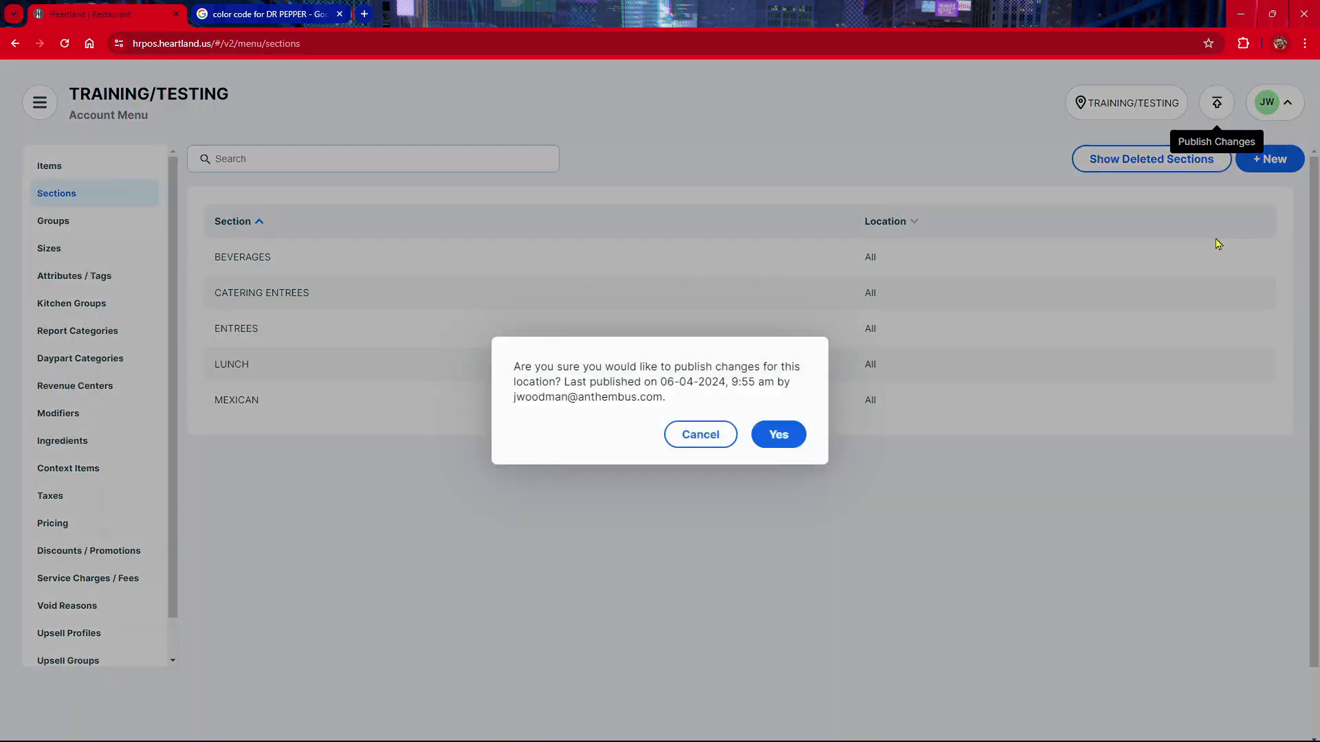
left_click(779, 438)
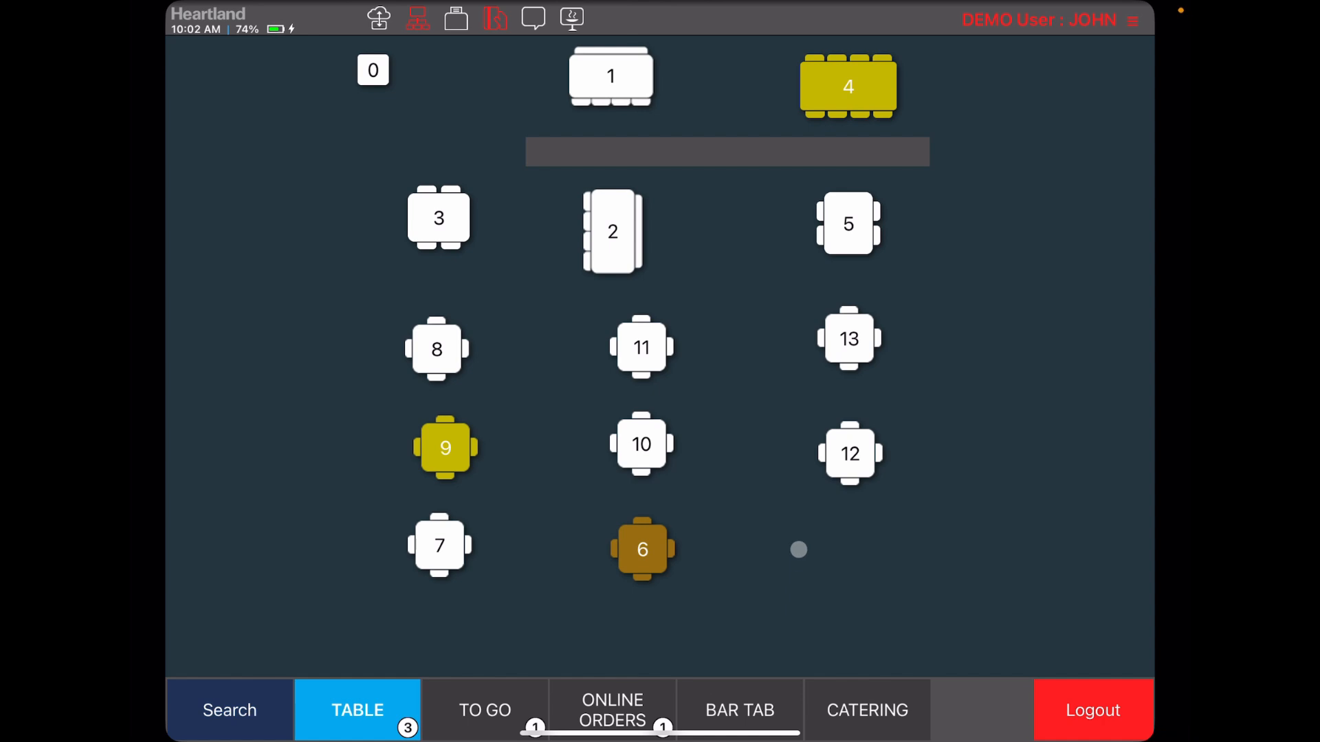
Step: Open table 12 in the point of sale and check the item order in the BEVERAGES, MEXICAN and ENTREES sections
left_click(879, 473)
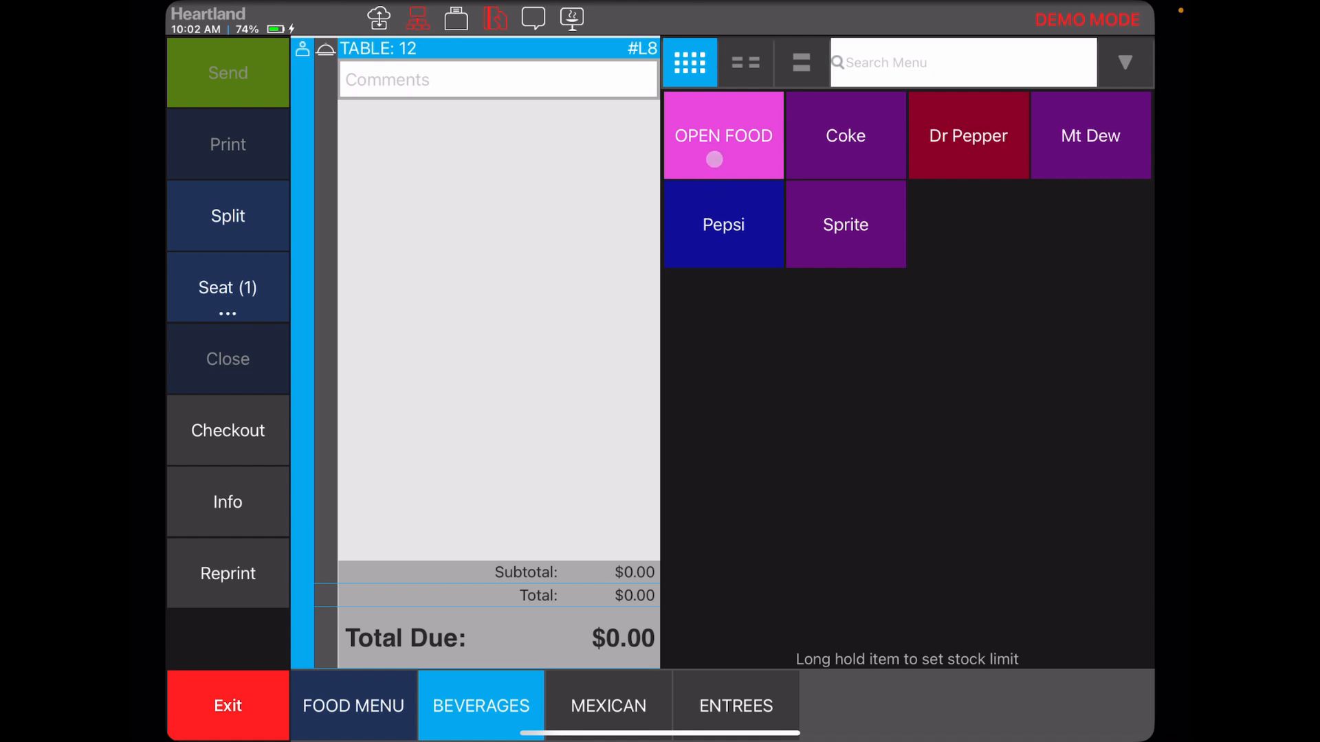
left_click(602, 681)
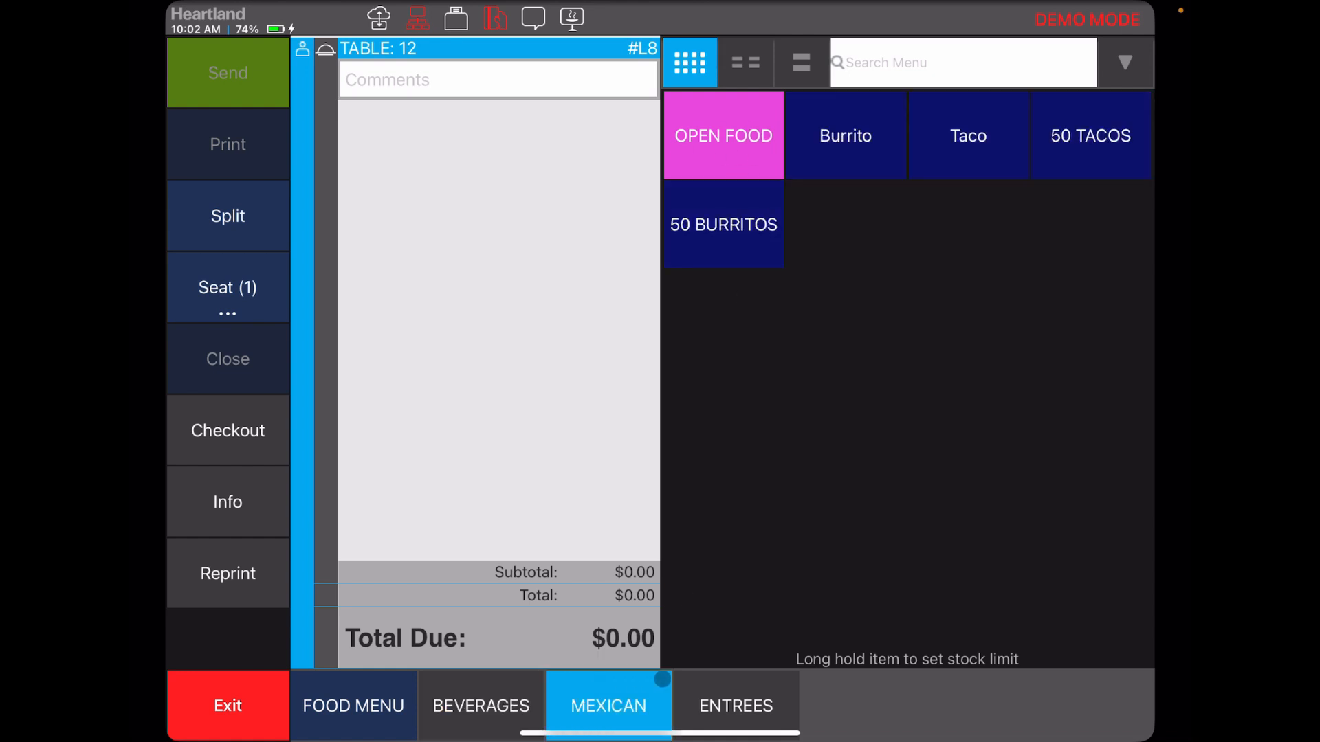
left_click(694, 686)
left_click(601, 687)
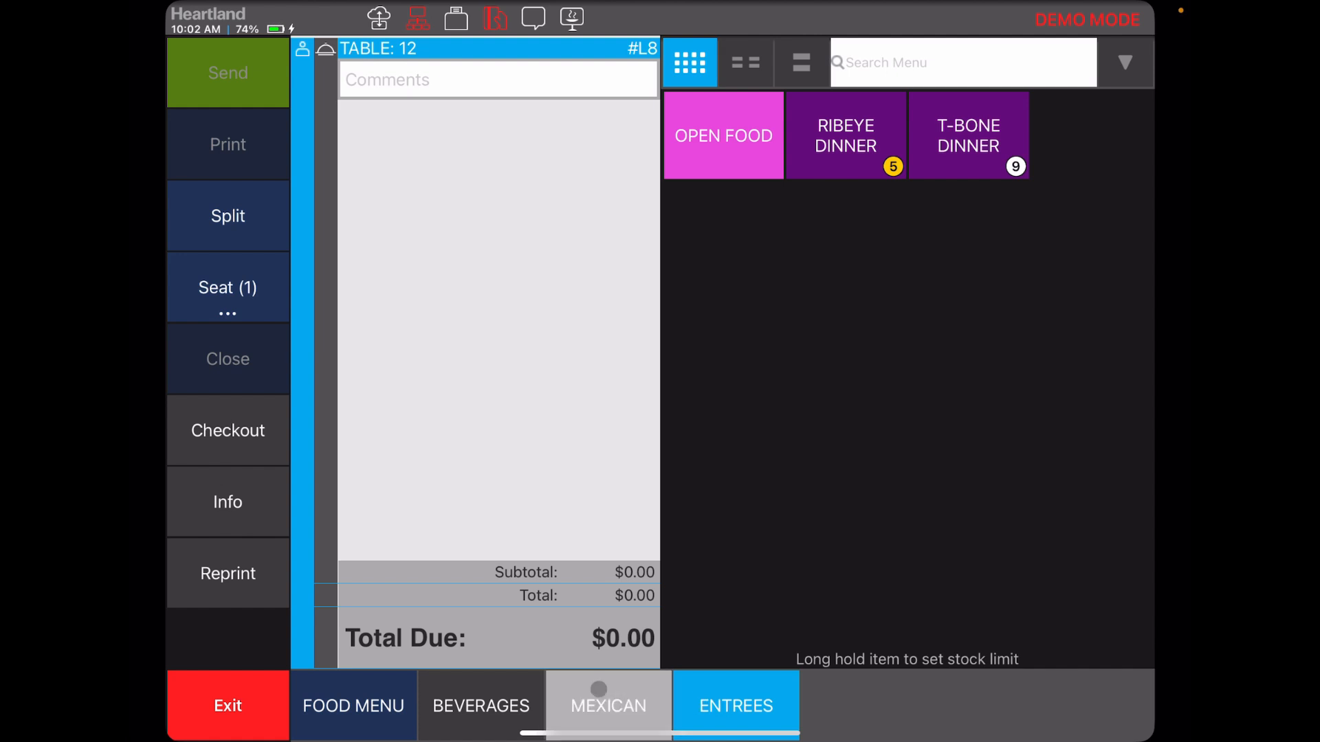
left_click(526, 696)
left_click(678, 679)
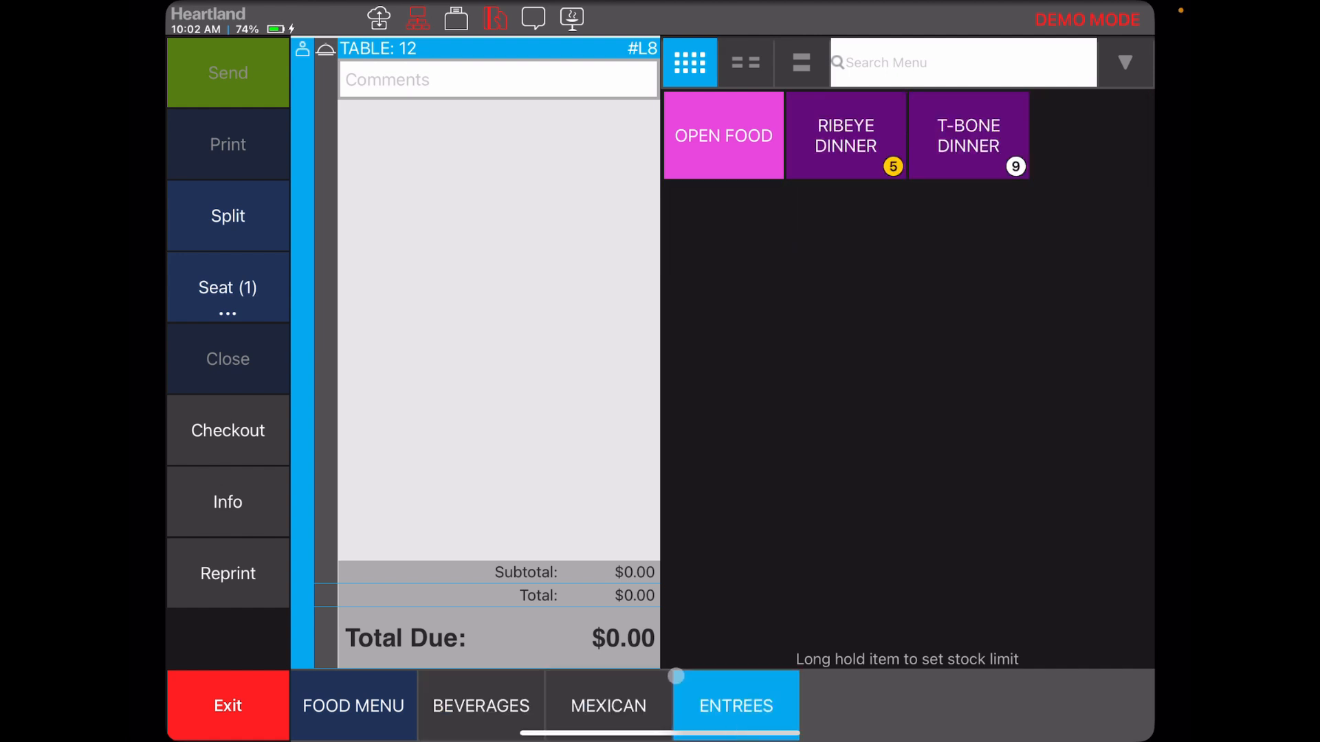
left_click(604, 687)
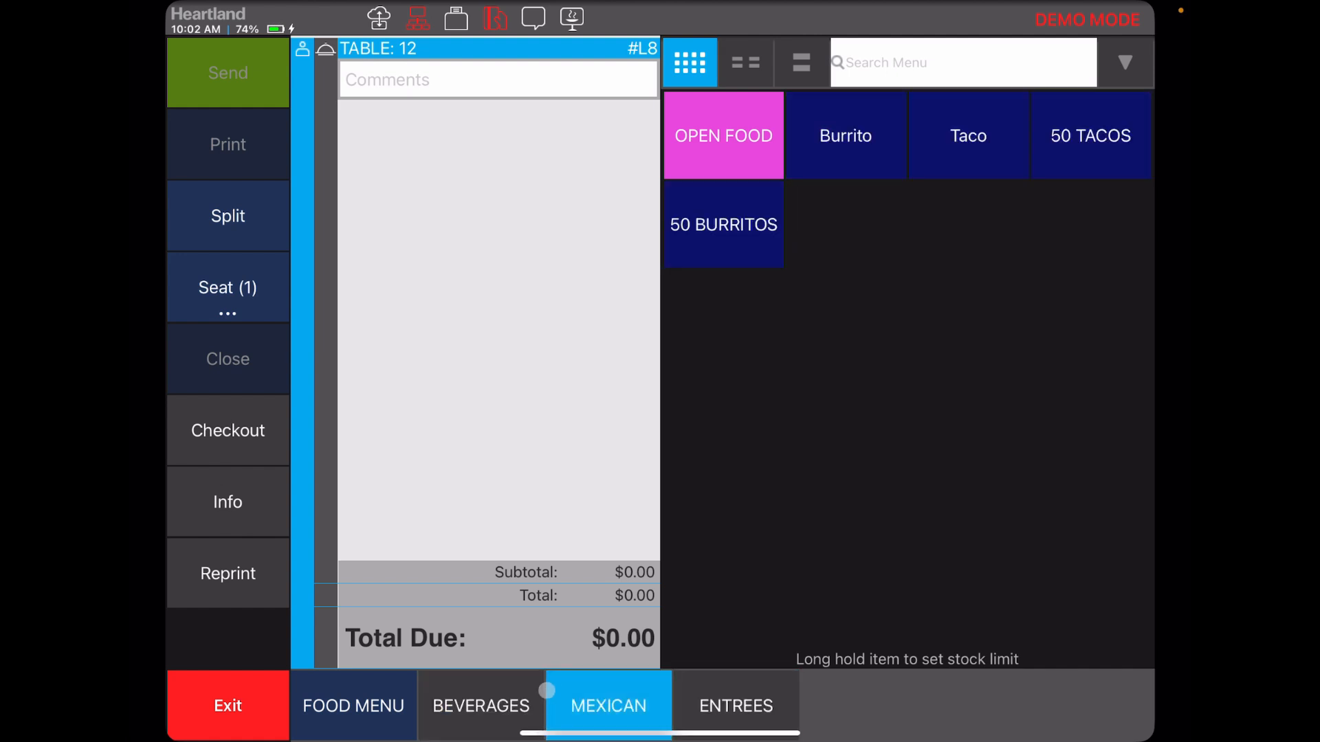
left_click(514, 682)
left_click(570, 686)
left_click(711, 674)
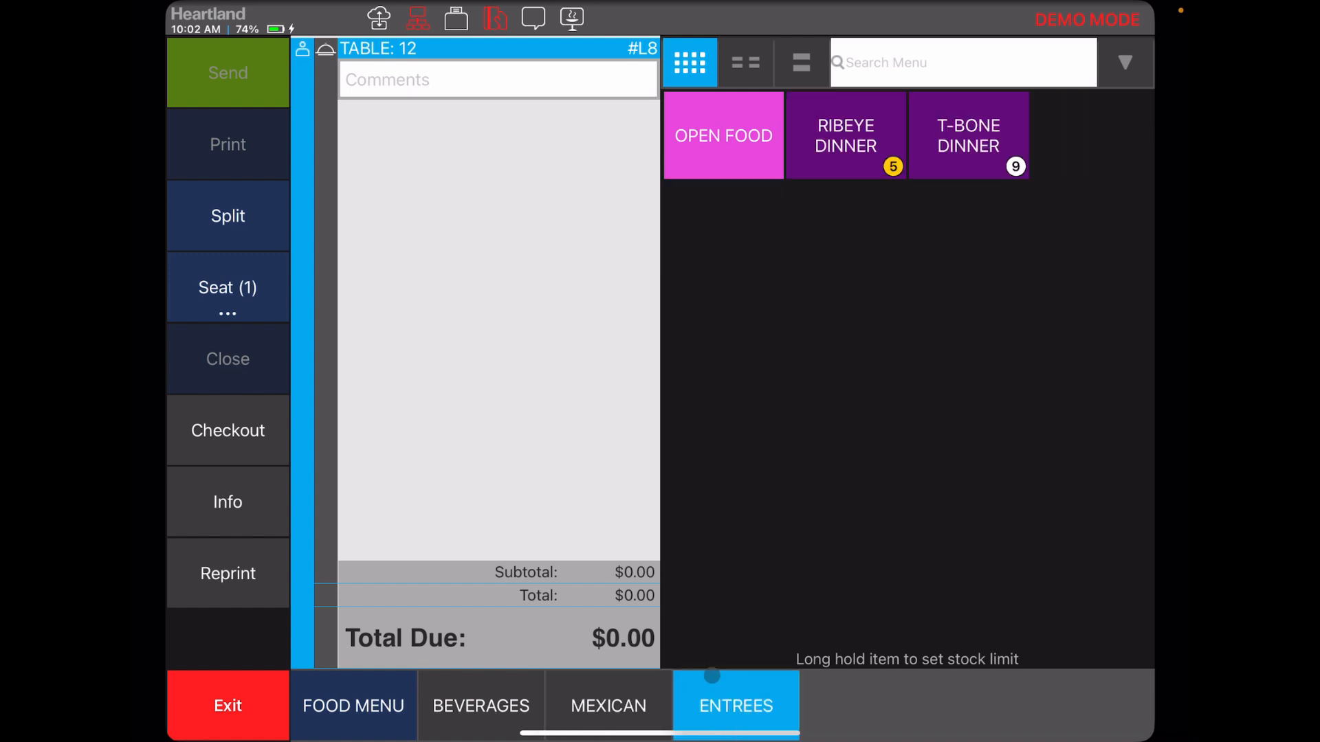